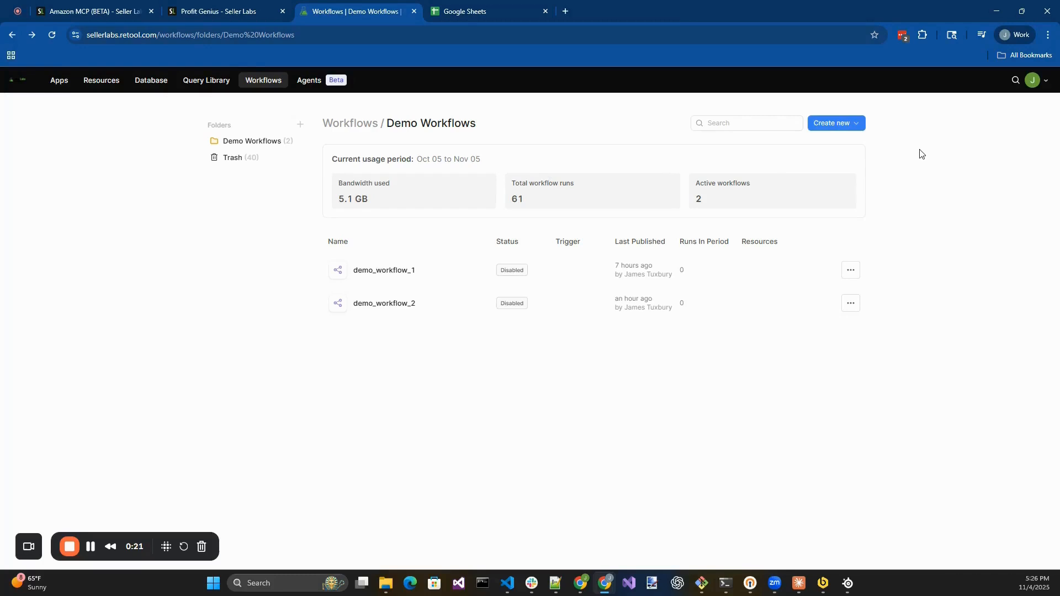
Step: Create a new blank workflow in the Demo Workflows folder and name it demo_workflow_fba_importer
click(856, 124)
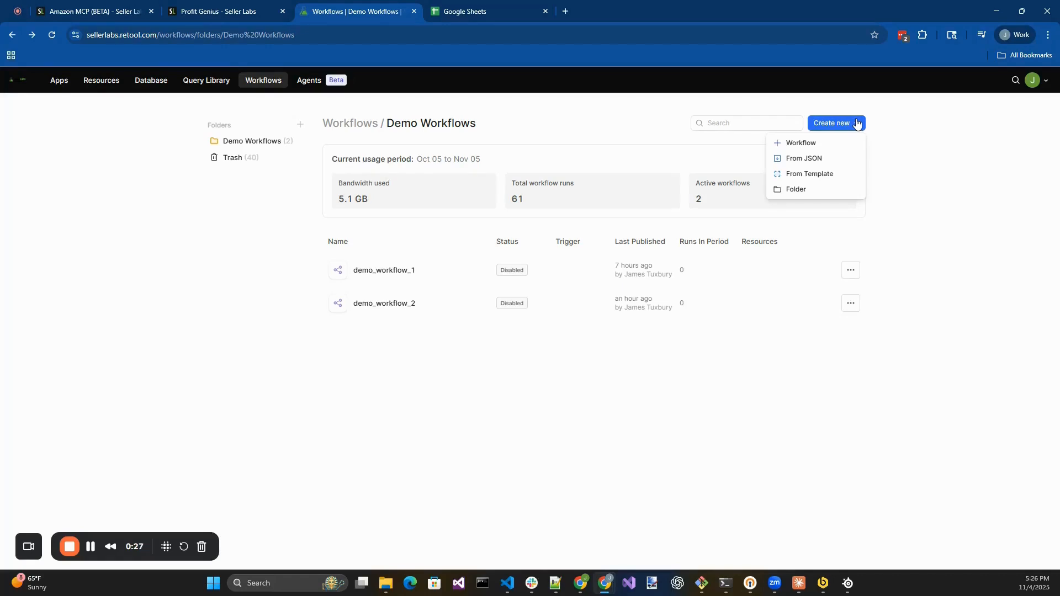
click(824, 148)
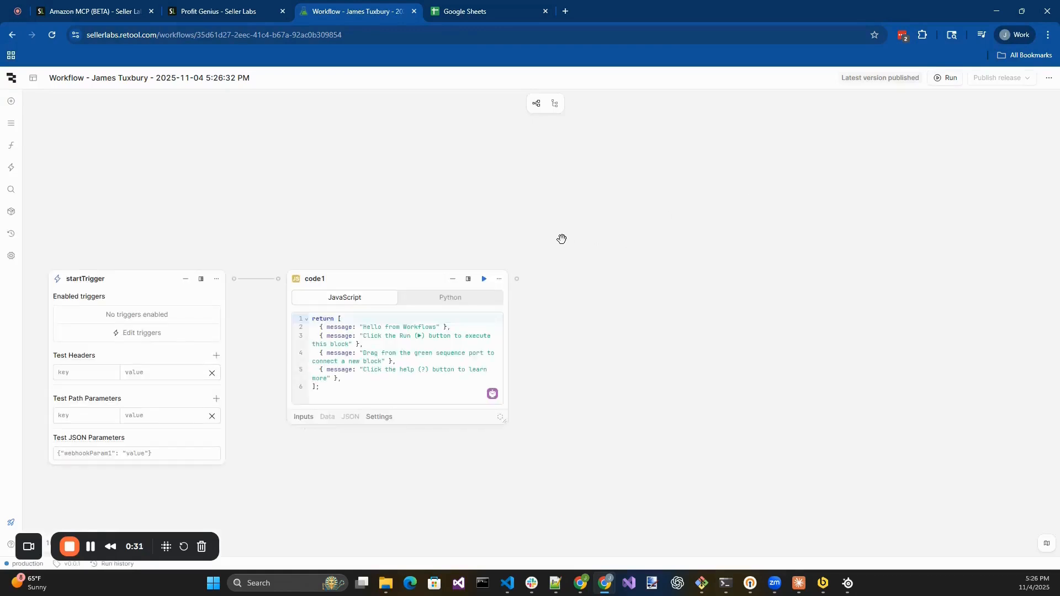
click(123, 80)
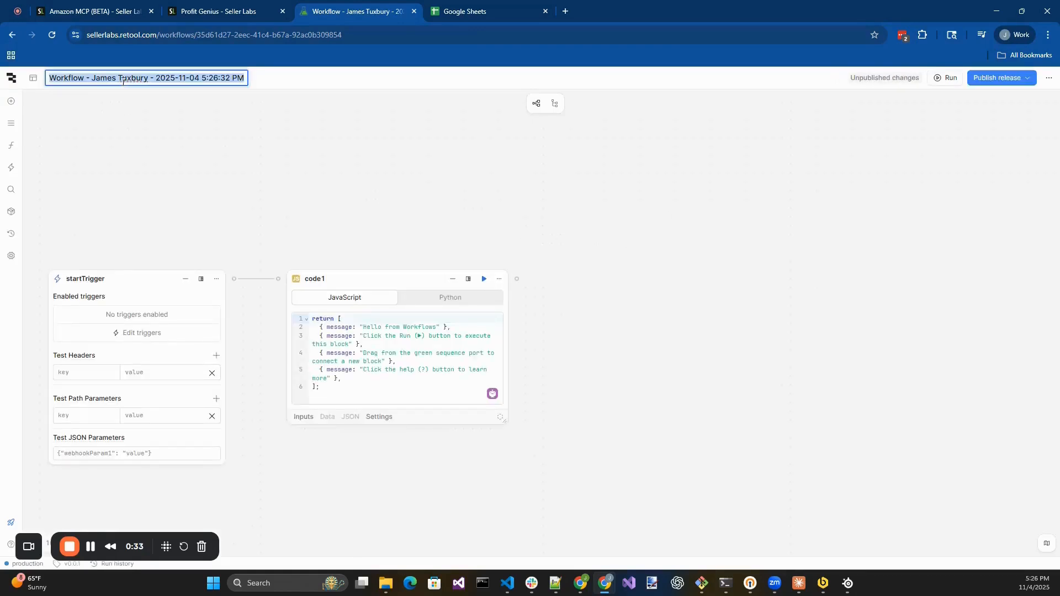
text(demo)
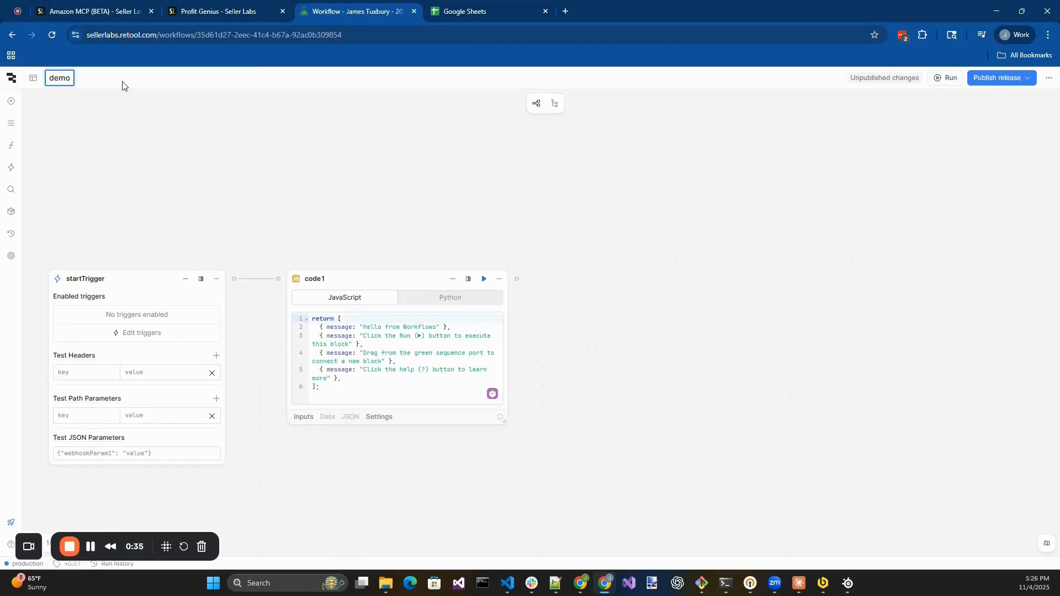
text(_workflow_fba_importer)
key(Return)
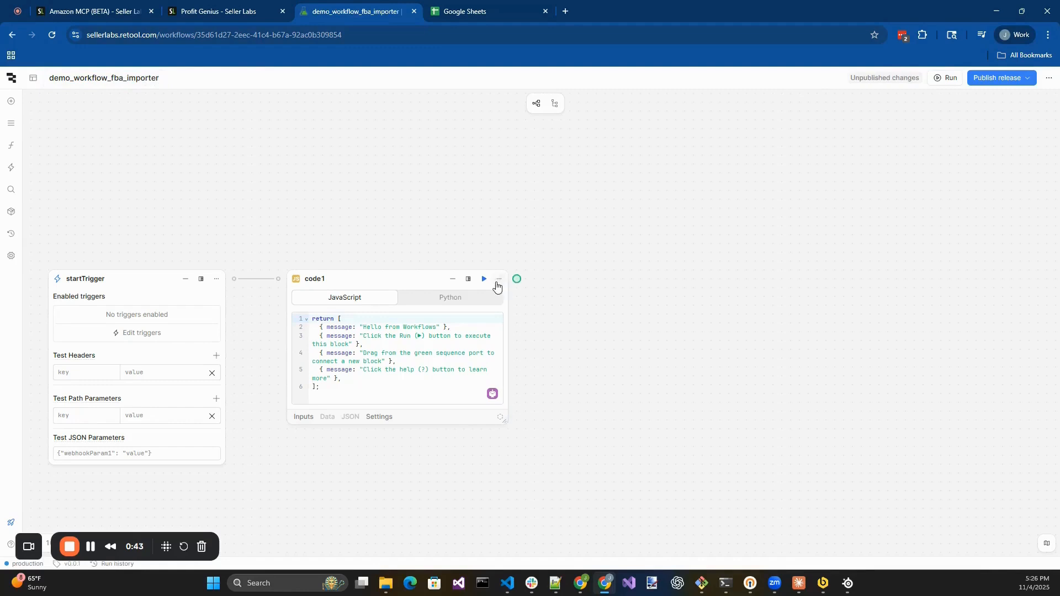
Step: Delete the default code1 block from the workflow
click(500, 279)
click(540, 419)
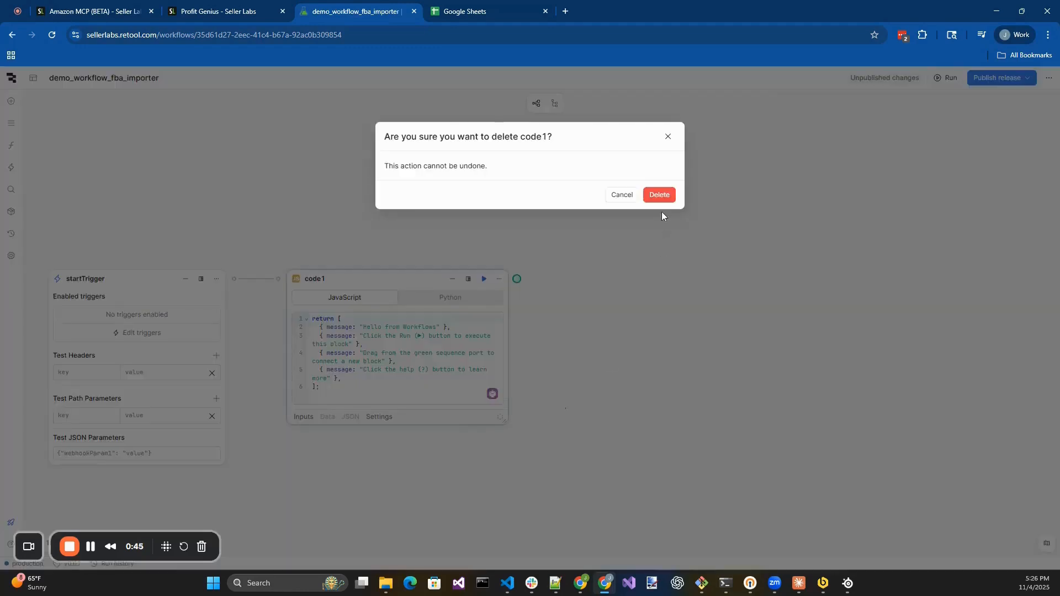
click(661, 194)
Step: Add a resource query block connected to startTrigger and set its resource to a new MySQL resource
drag(234, 279, 244, 123)
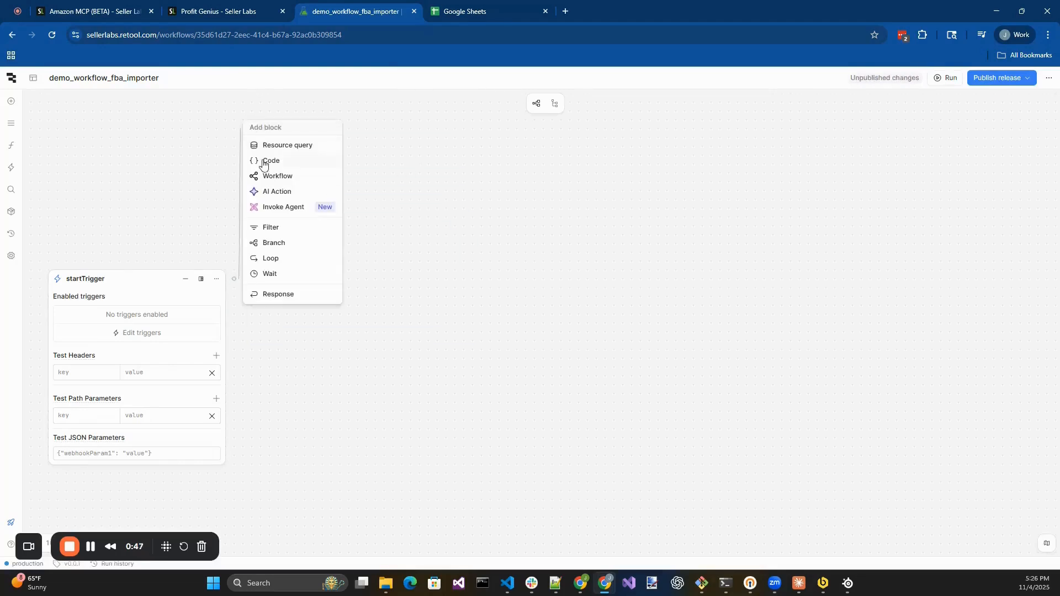
click(291, 146)
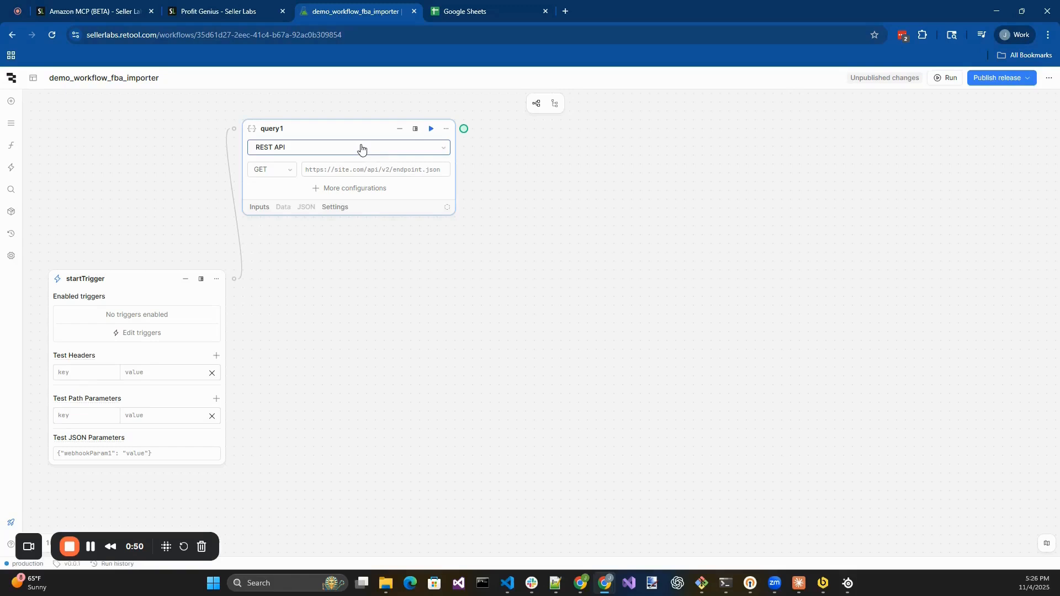
click(356, 151)
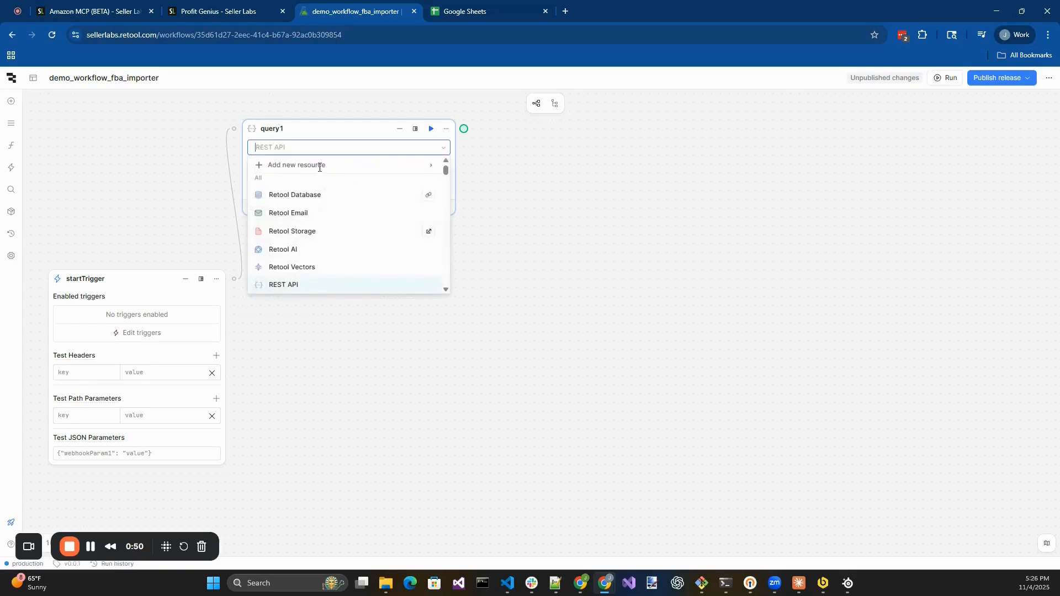
click(319, 165)
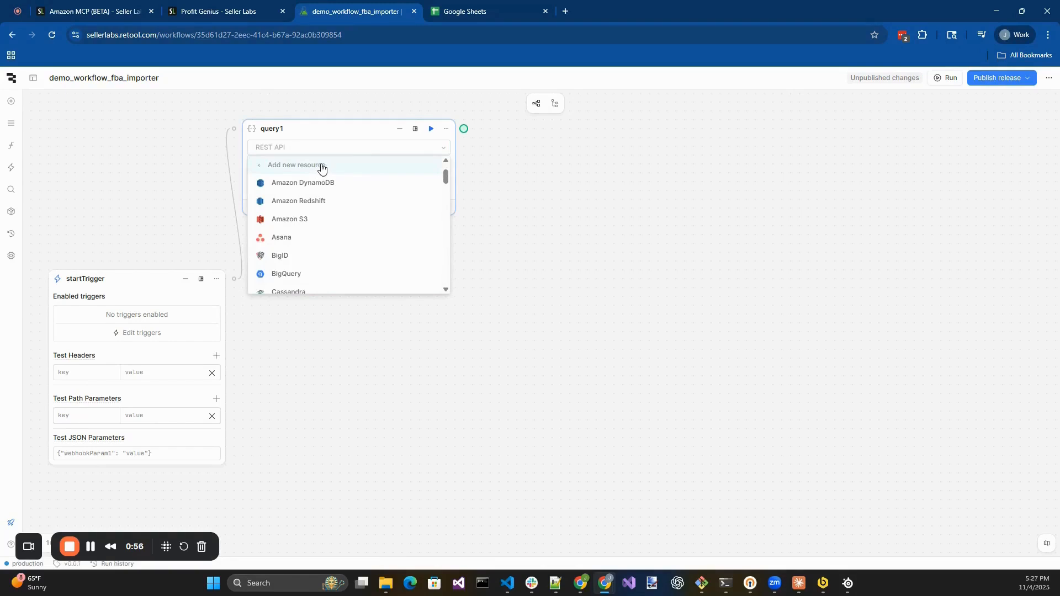
click(295, 145)
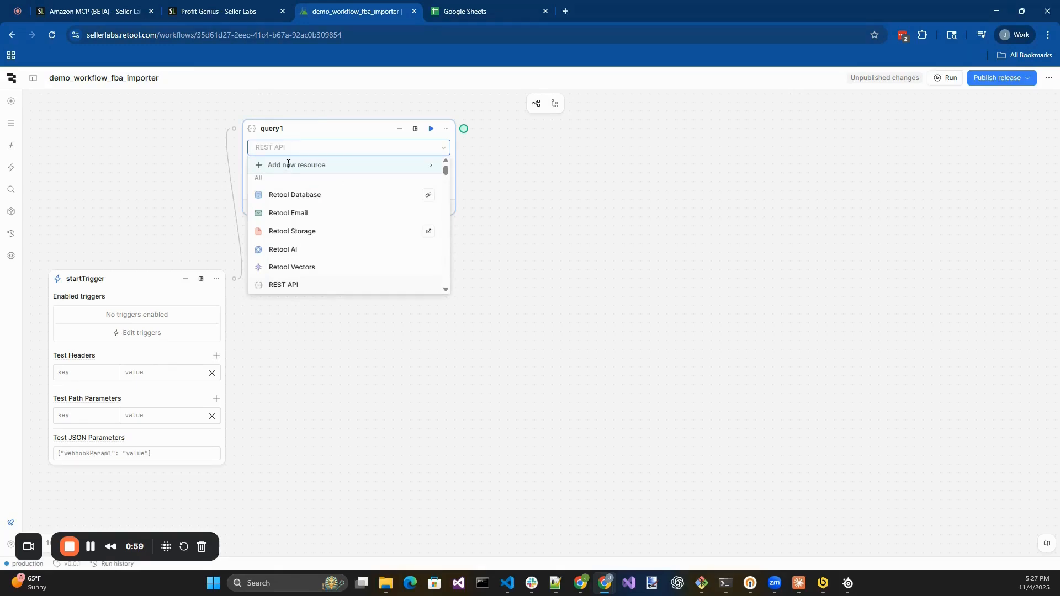
text(m)
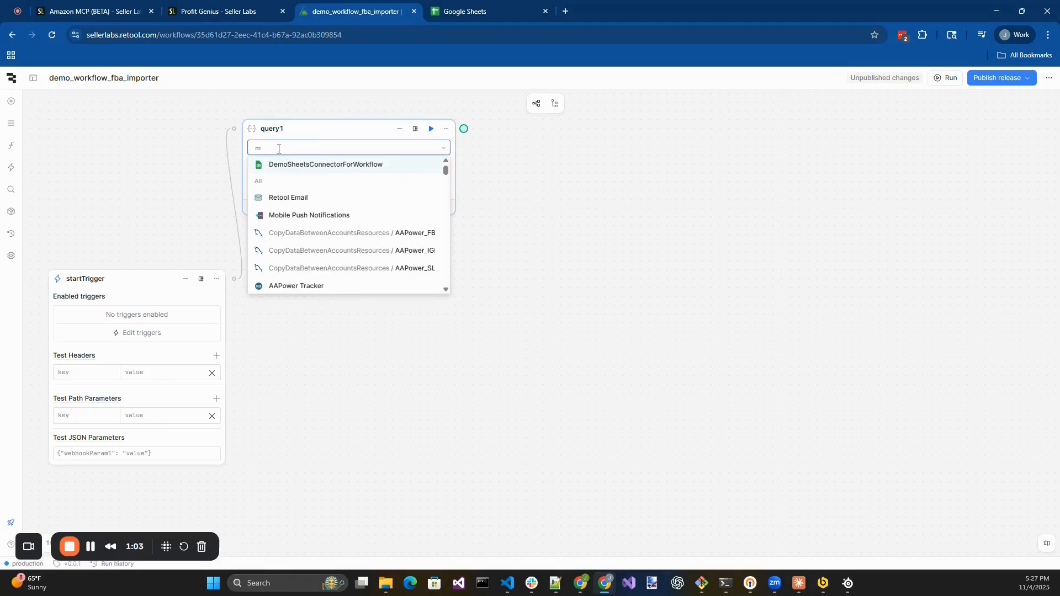
key(BackSpace)
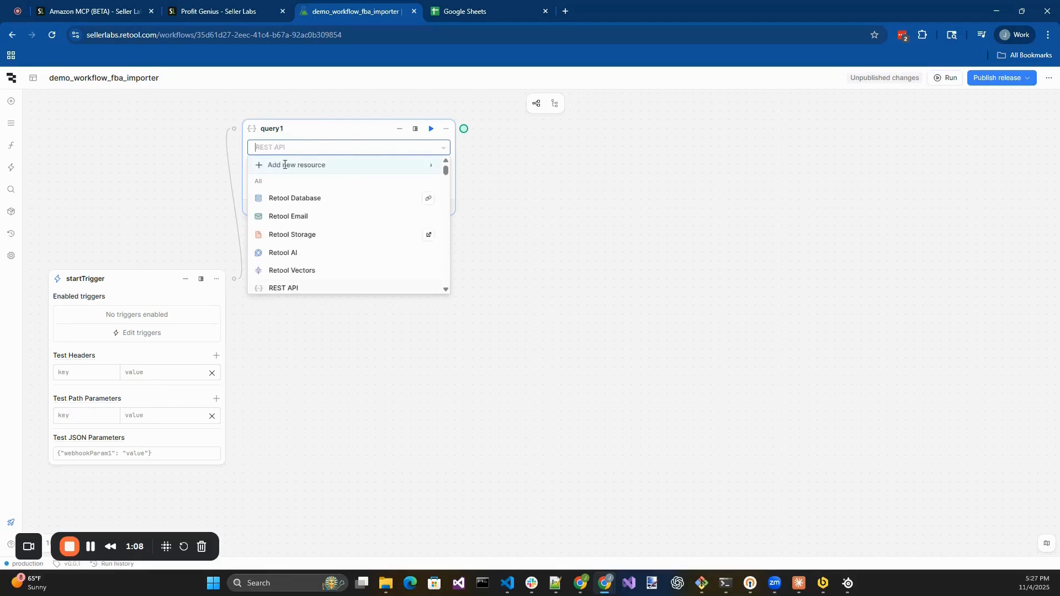
click(296, 167)
text(my)
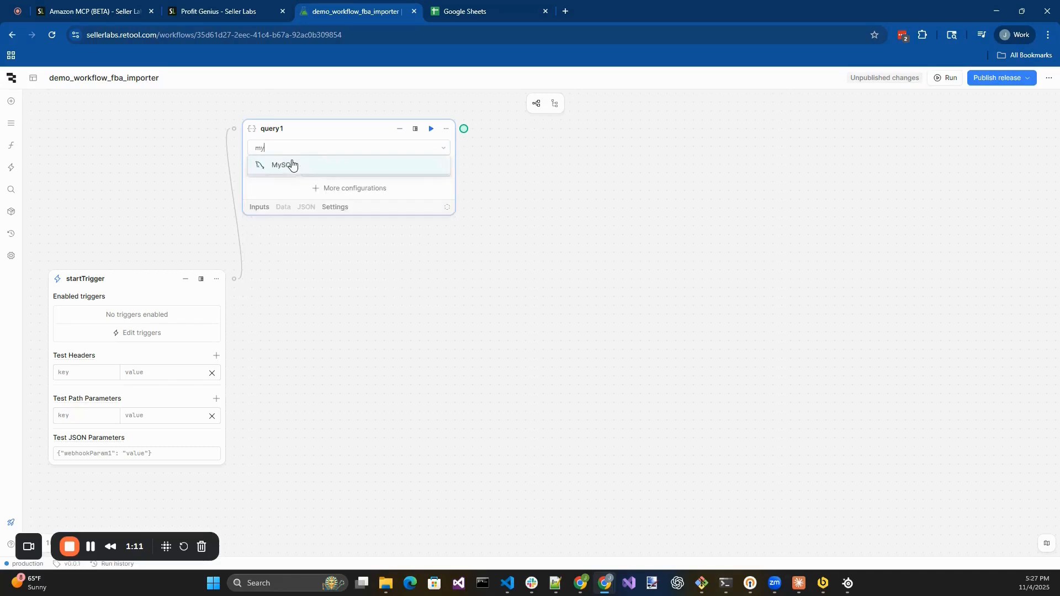
text(s)
click(292, 164)
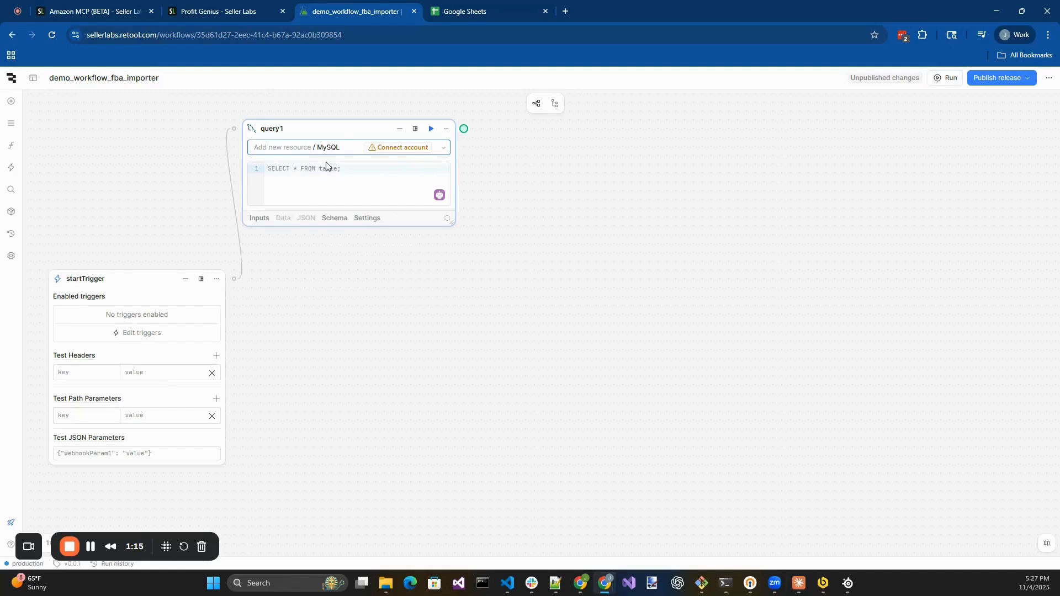
Step: Start connecting an account for the MySQL resource and name the resource demo_mysql_resource_for_worflow
click(416, 148)
click(331, 224)
text(D)
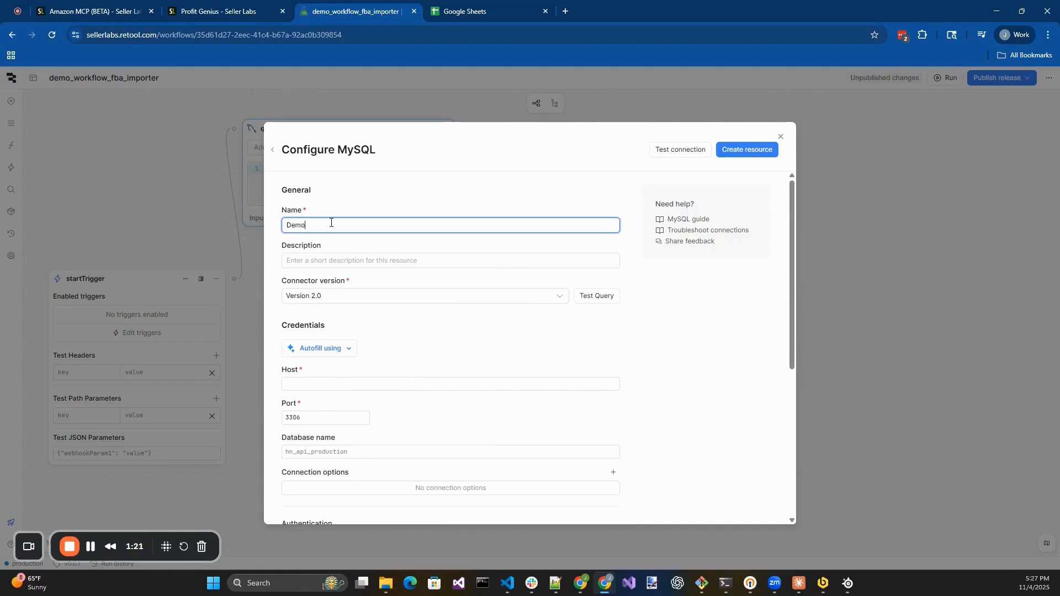
text(emo)
key(BackSpace)
key(BackSpace)
key(BackSpace)
key(BackSpace)
text(demo_mysql_resource)
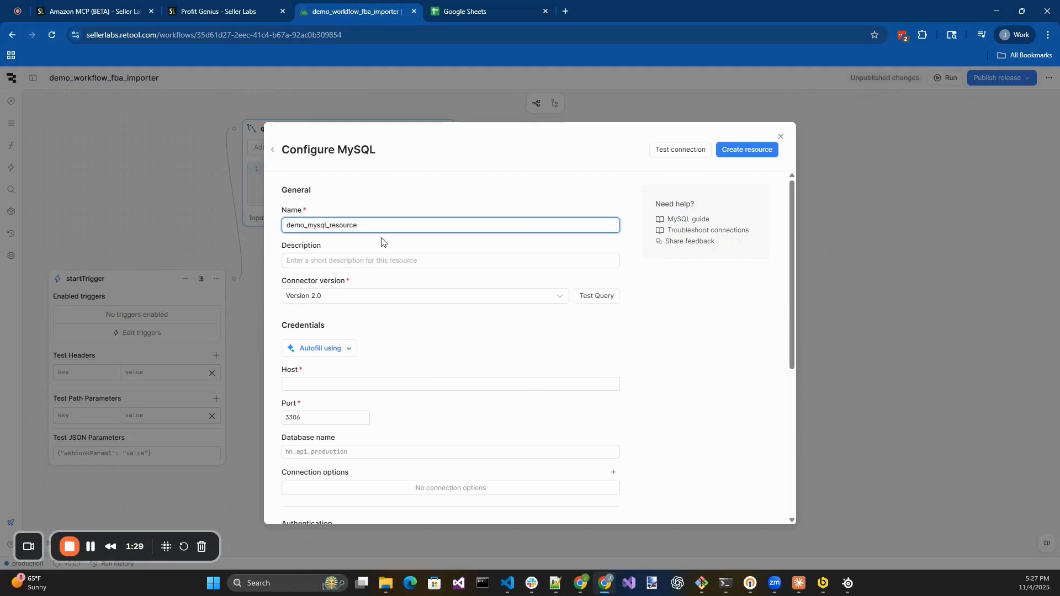
text(_for_f)
text(orflow)
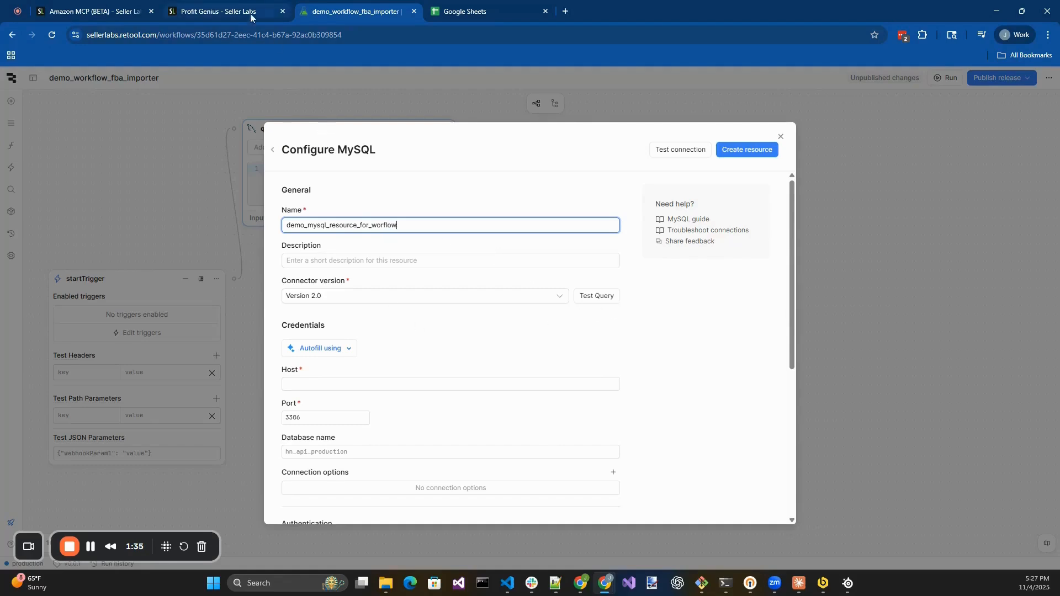
Step: Copy the SQL host server from the Generic MySQL Connector in Seller Labs' Data Hub and enter it as the new resource's host
click(217, 12)
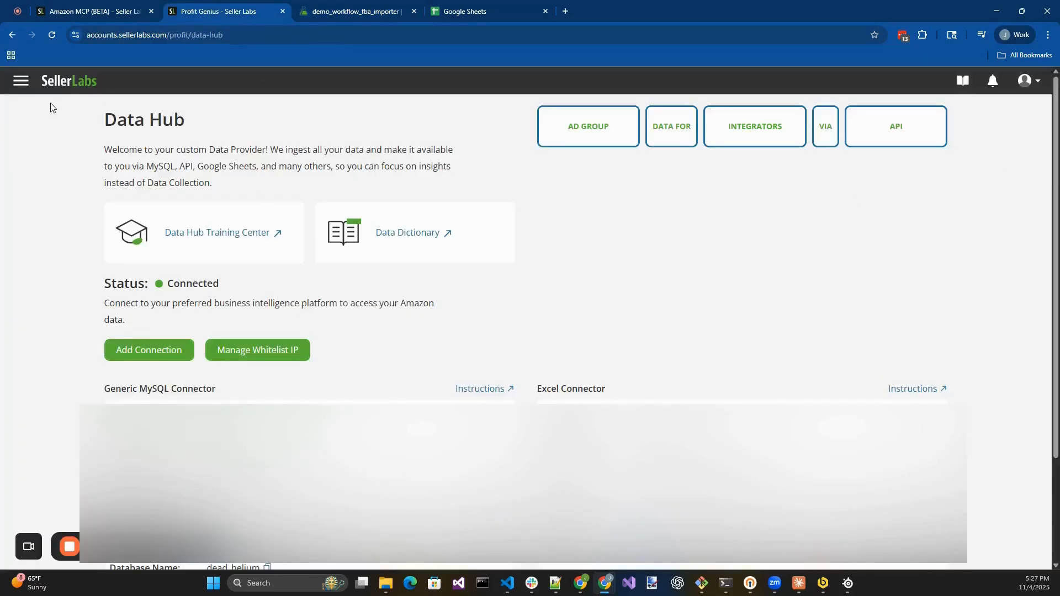
click(18, 86)
mouse_move(85, 215)
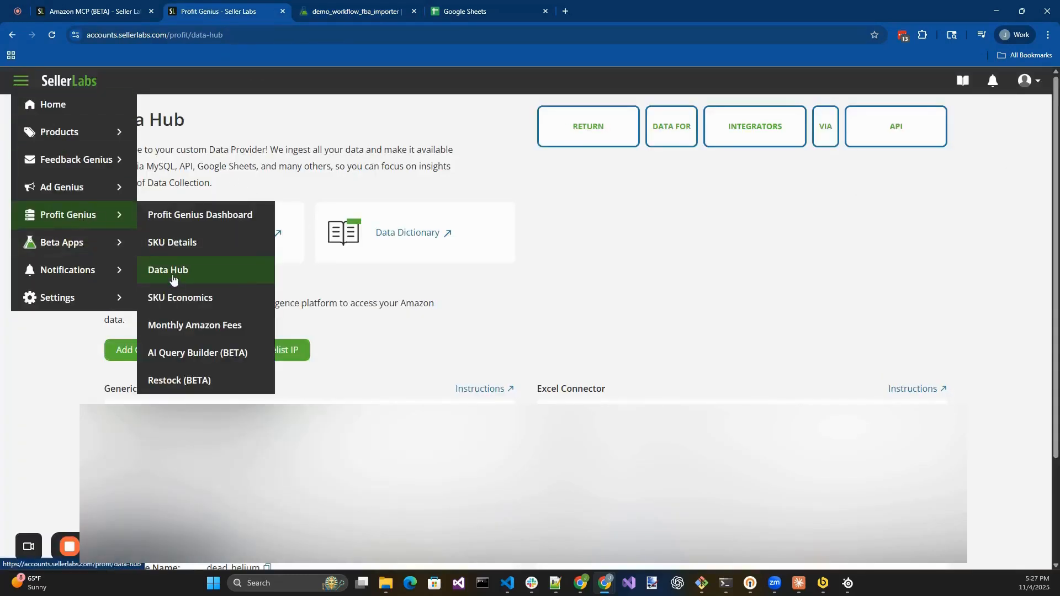
click(171, 277)
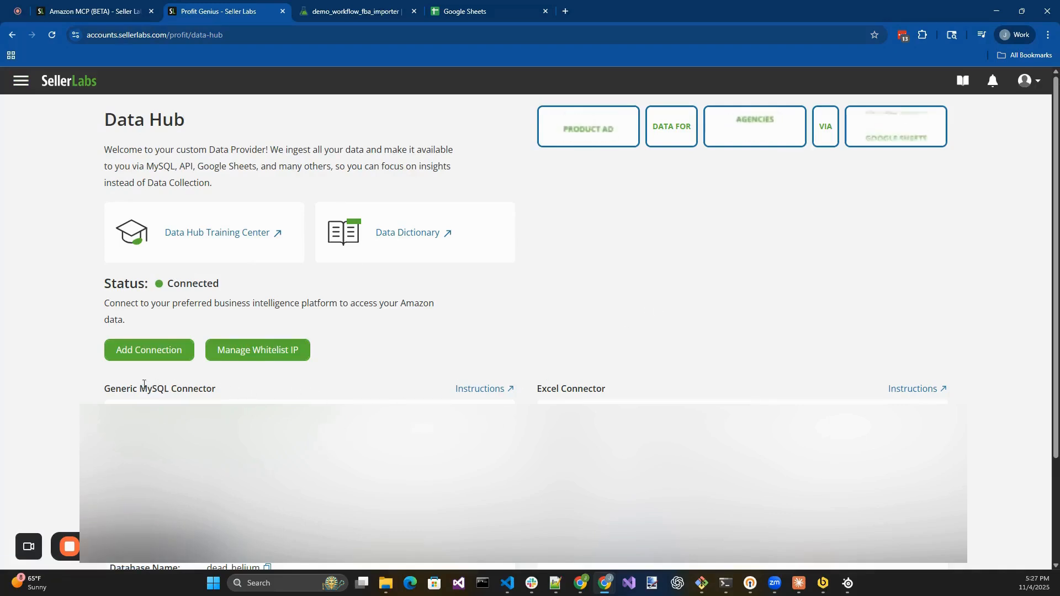
click(354, 497)
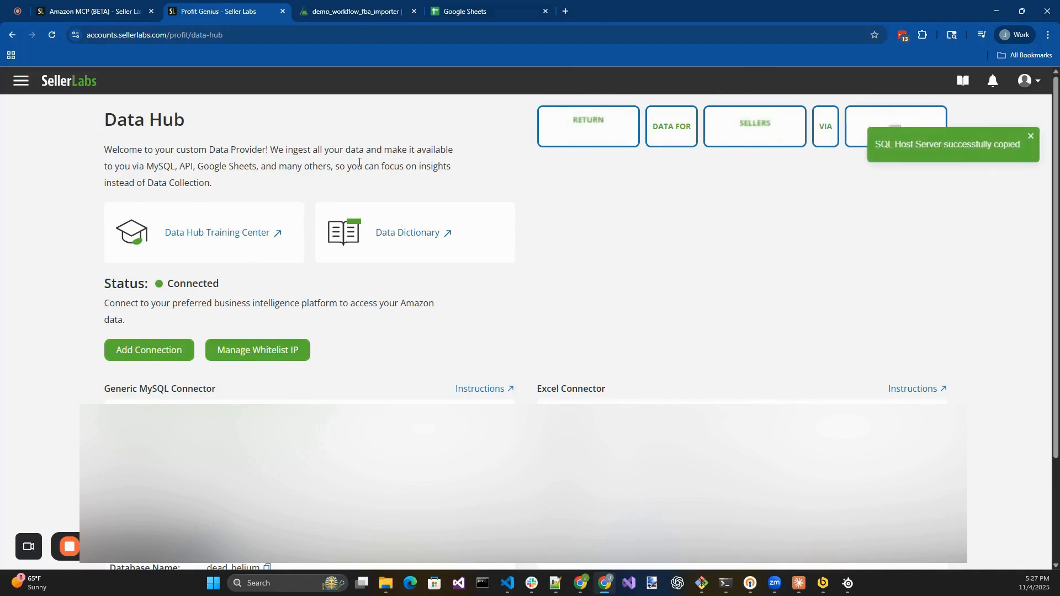
click(364, 7)
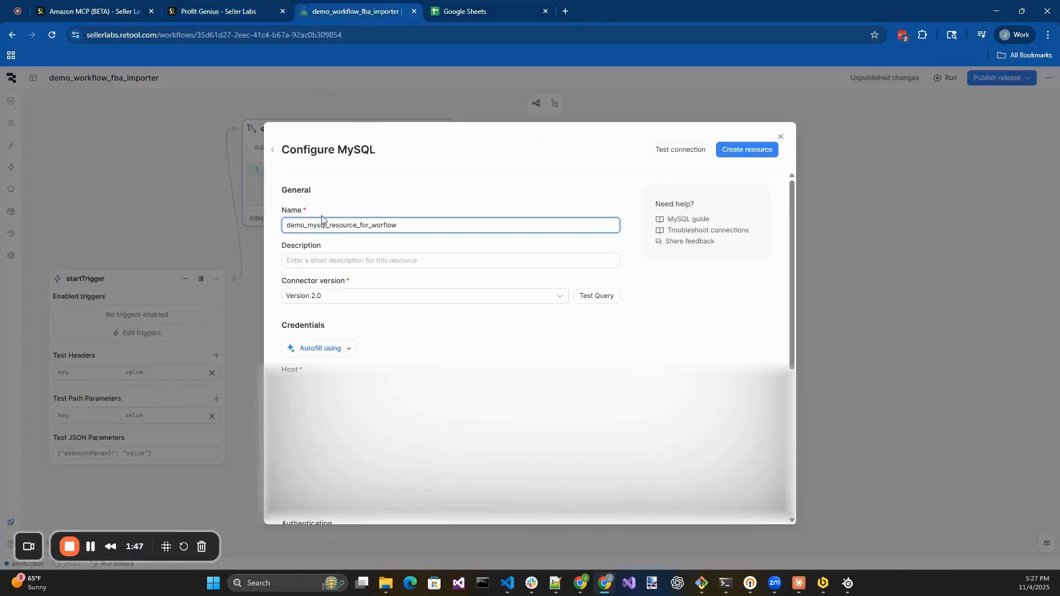
click(451, 385)
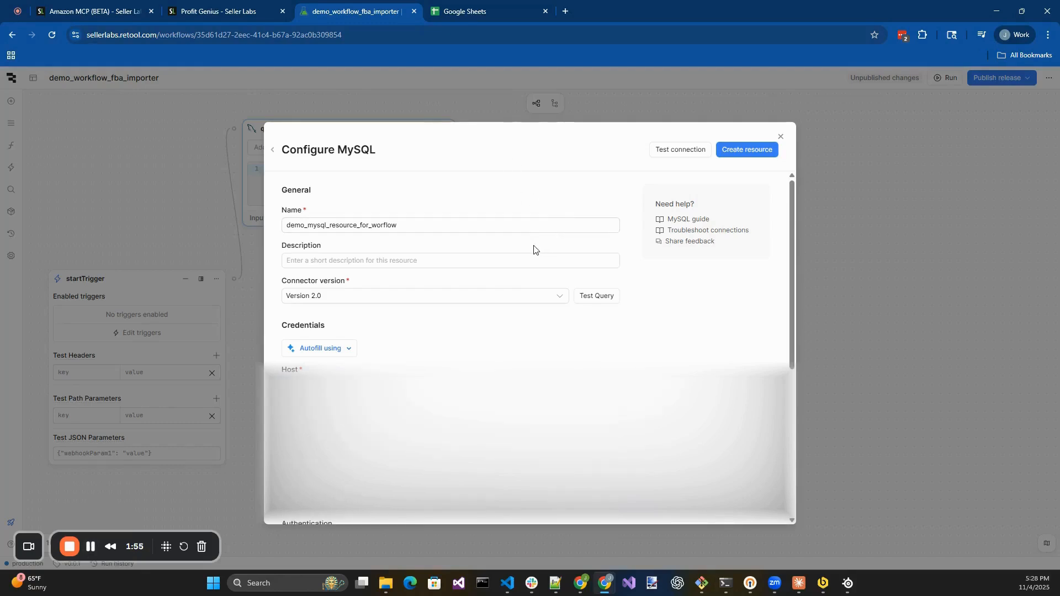
Step: Test the MySQL connection and create the resource
click(676, 153)
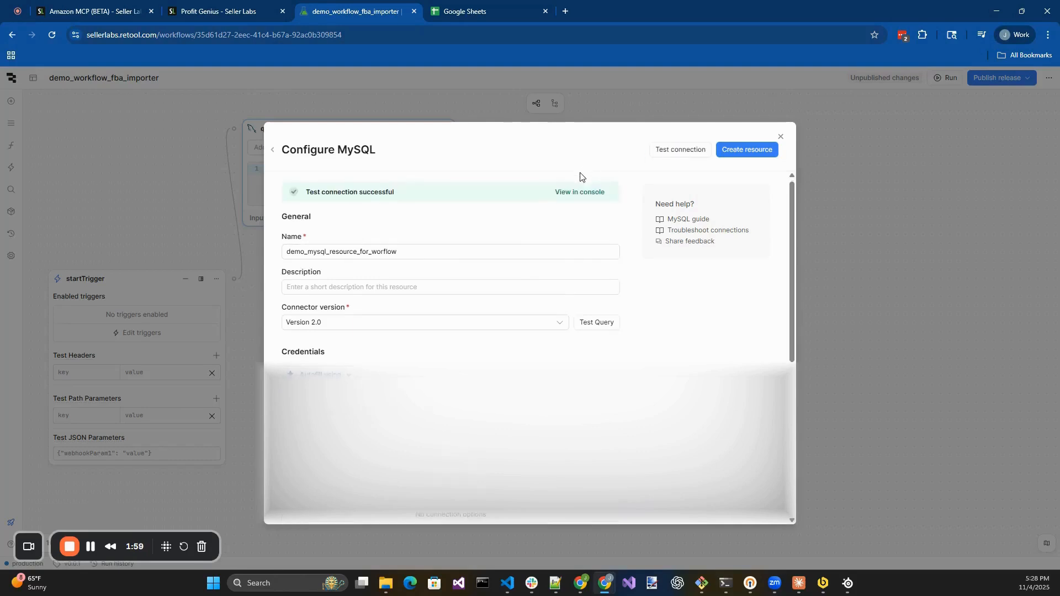
click(754, 154)
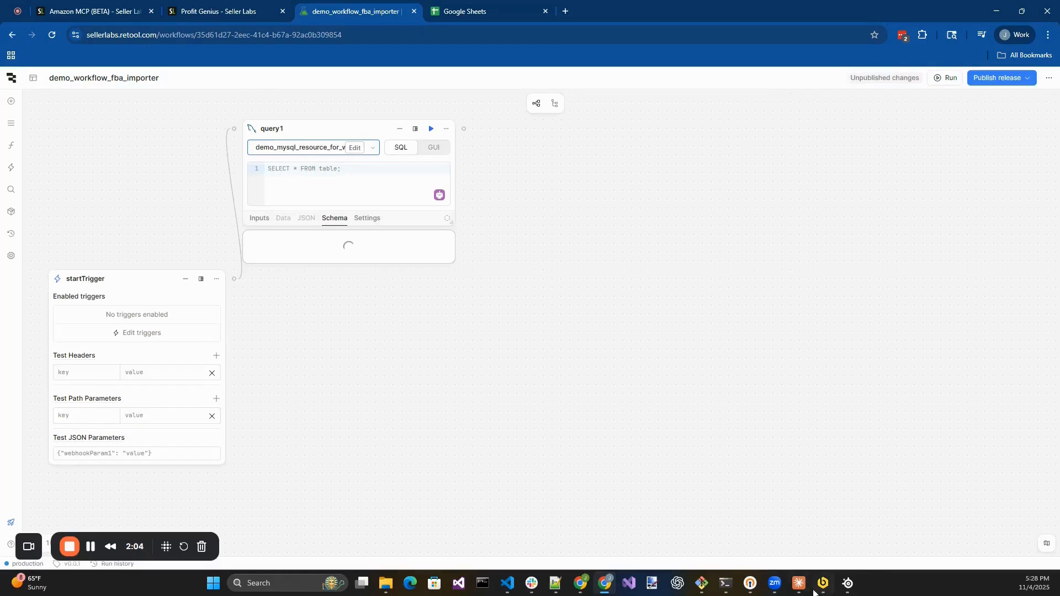
Step: Switch to Claude and ask it to use the MCP tool to write a simple MySQL query pulling current Amazon FBA inventory levels
mouse_move(805, 587)
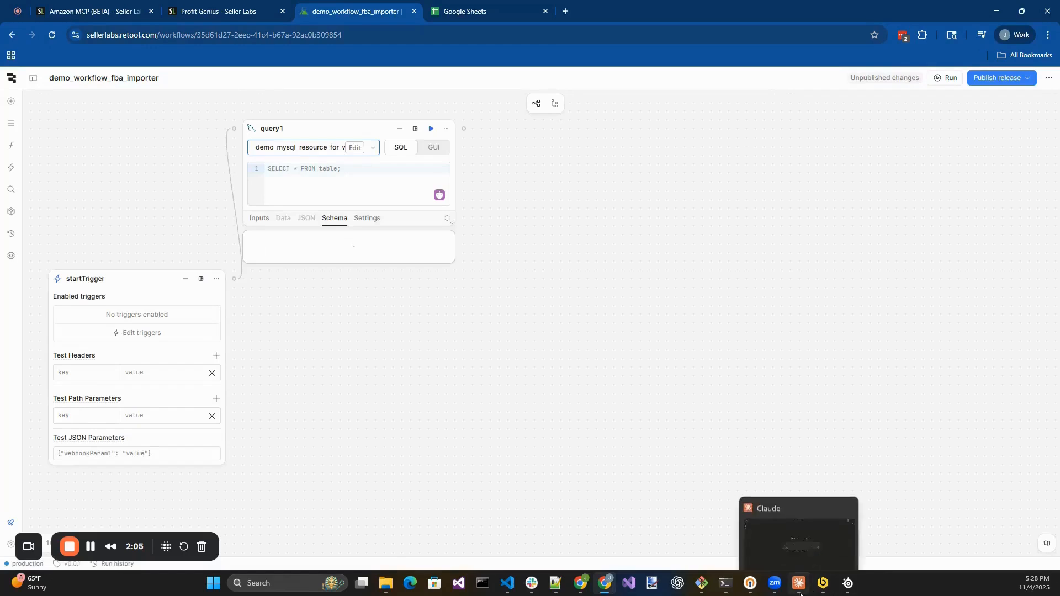
click(803, 534)
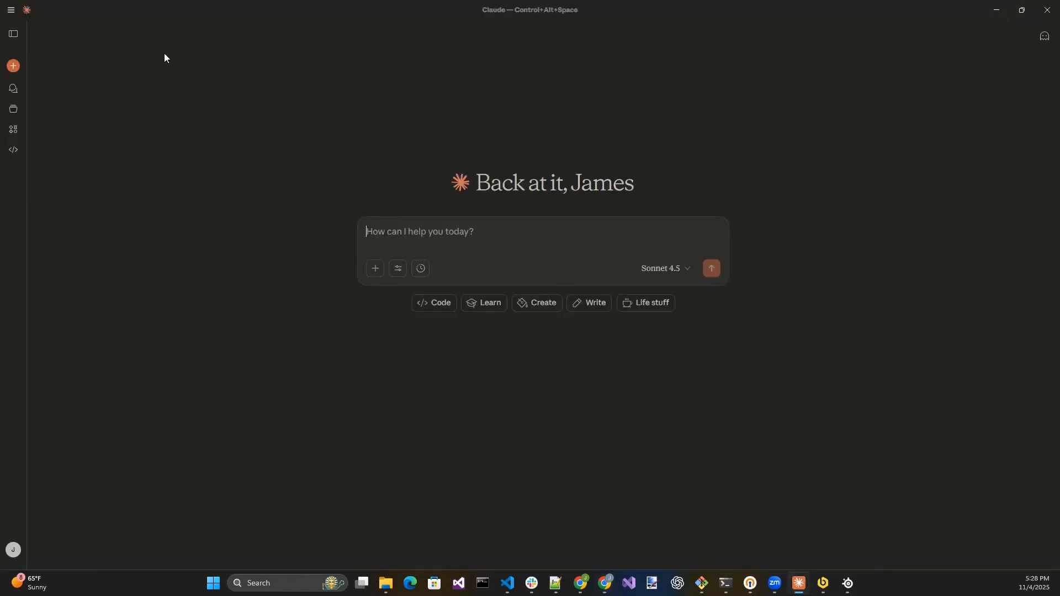
click(399, 270)
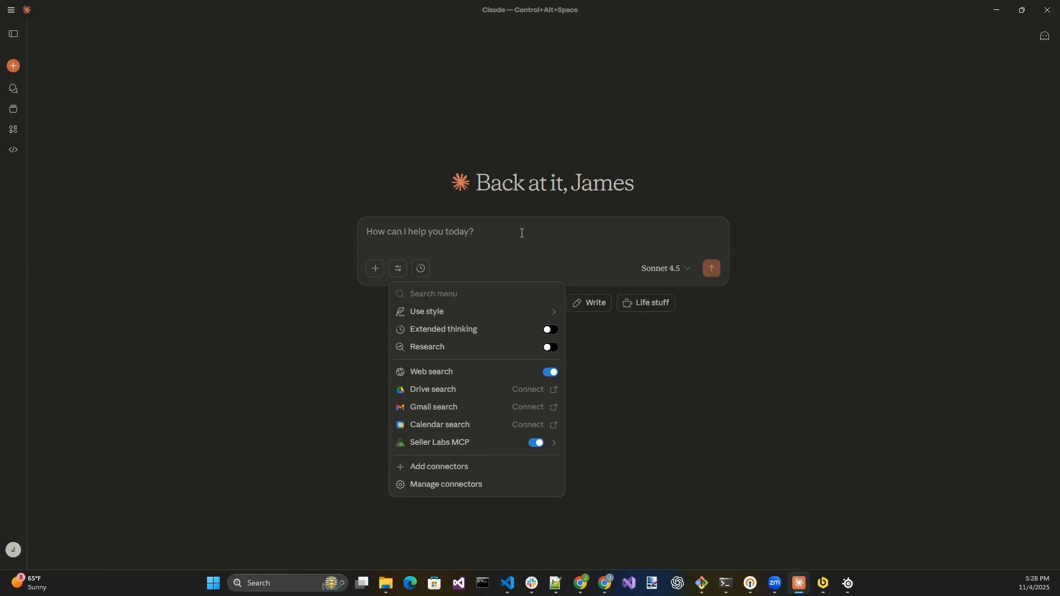
key(Escape)
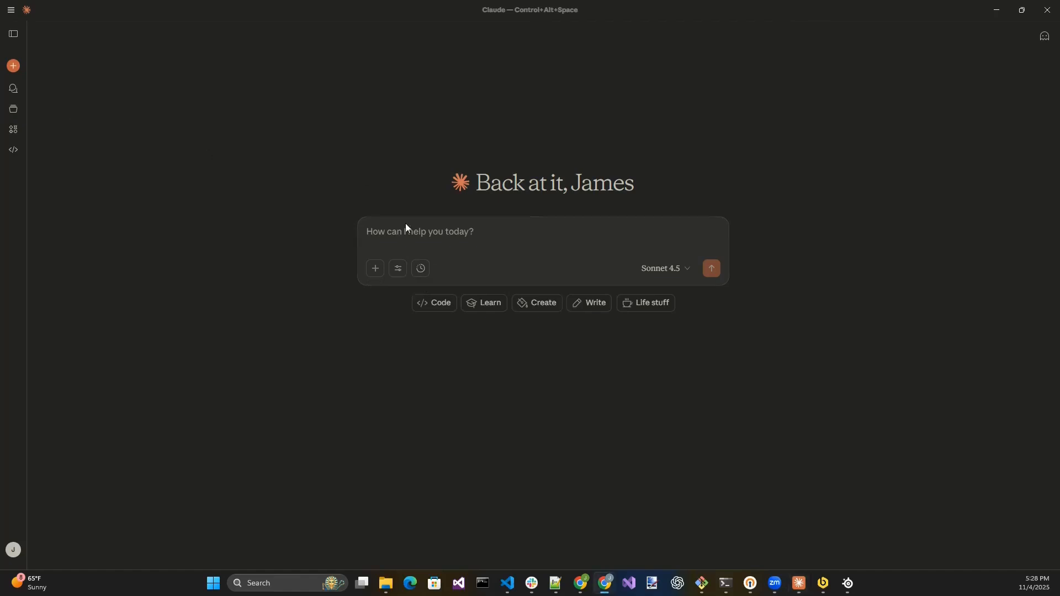
click(483, 224)
key(ctrl+v)
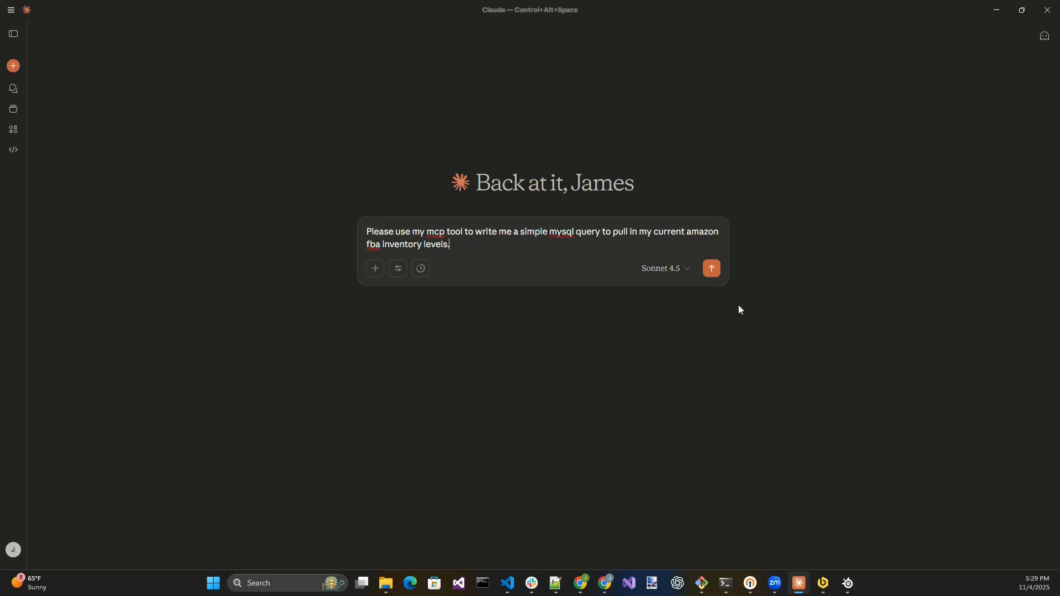
click(712, 269)
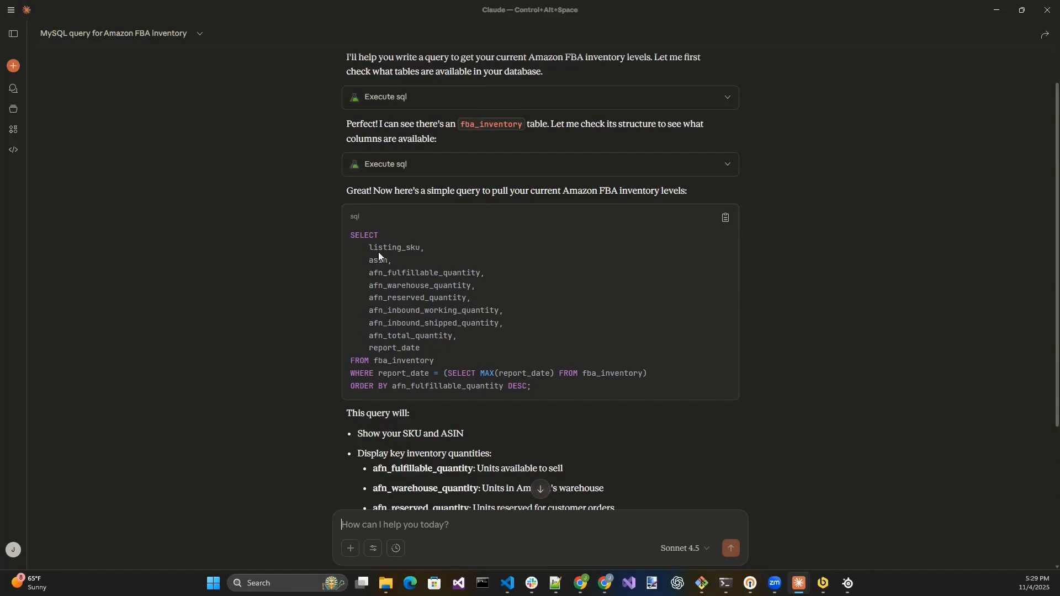
Step: Examine the generated SQL query's selected columns, from the SKU and ASIN through the inventory quantities to the report date
drag(365, 244, 432, 264)
click(575, 292)
drag(369, 274, 562, 339)
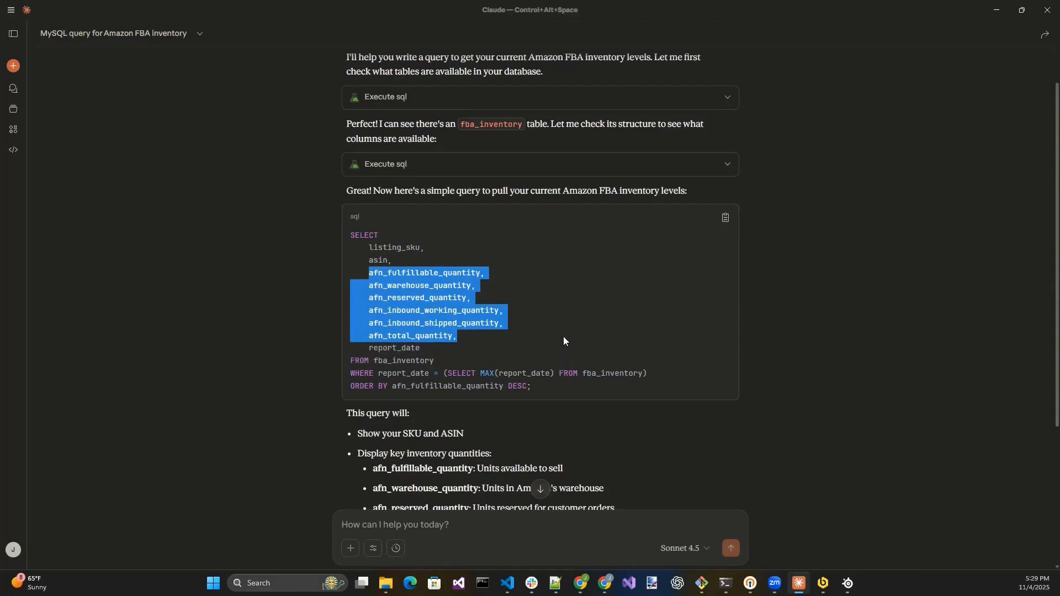
double_click(397, 347)
scroll(582, 320, down, 1)
scroll(582, 320, up, 1)
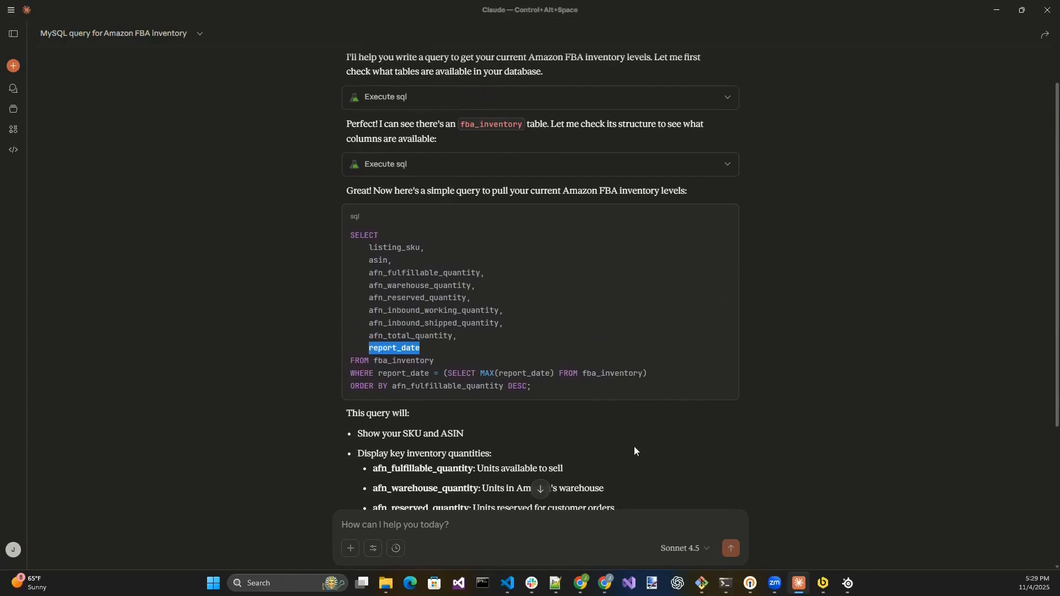
click(488, 316)
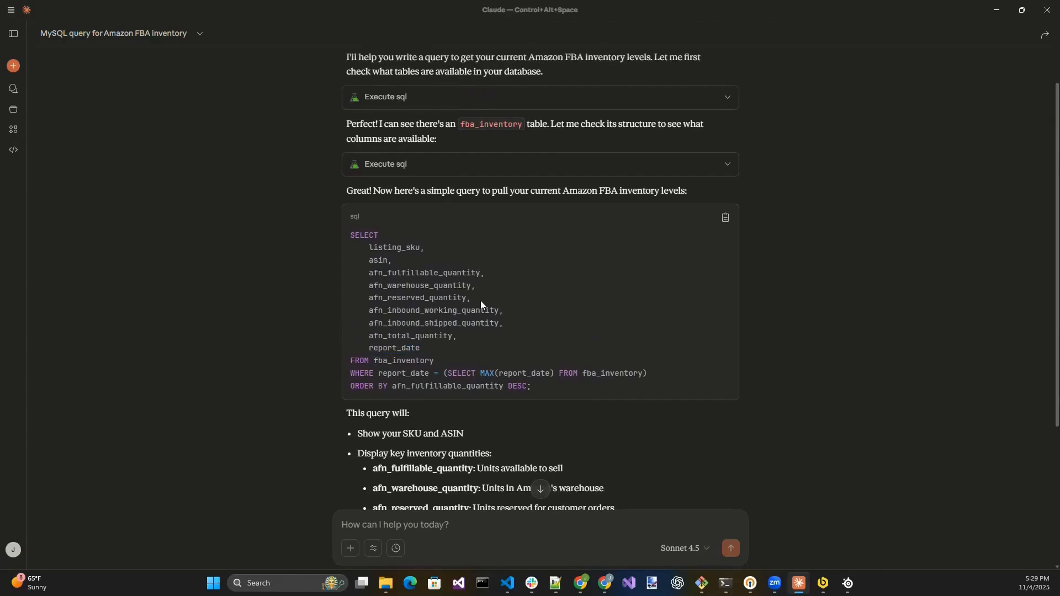
Step: Copy the generated SQL query from Claude, paste it into query1 in the Retool workflow, and run the block
click(732, 225)
key(alt+Tab)
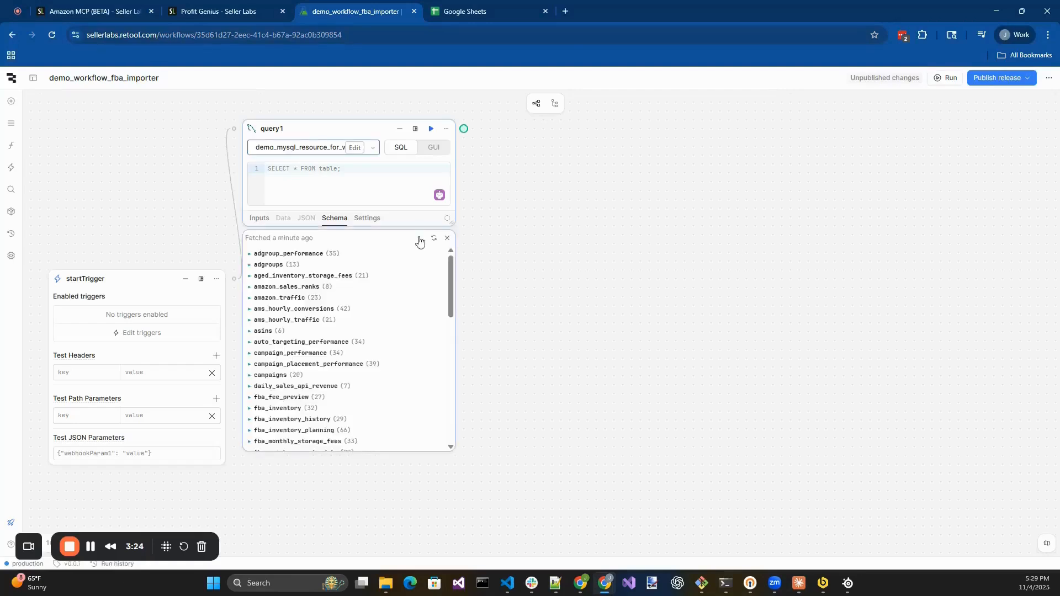
click(327, 187)
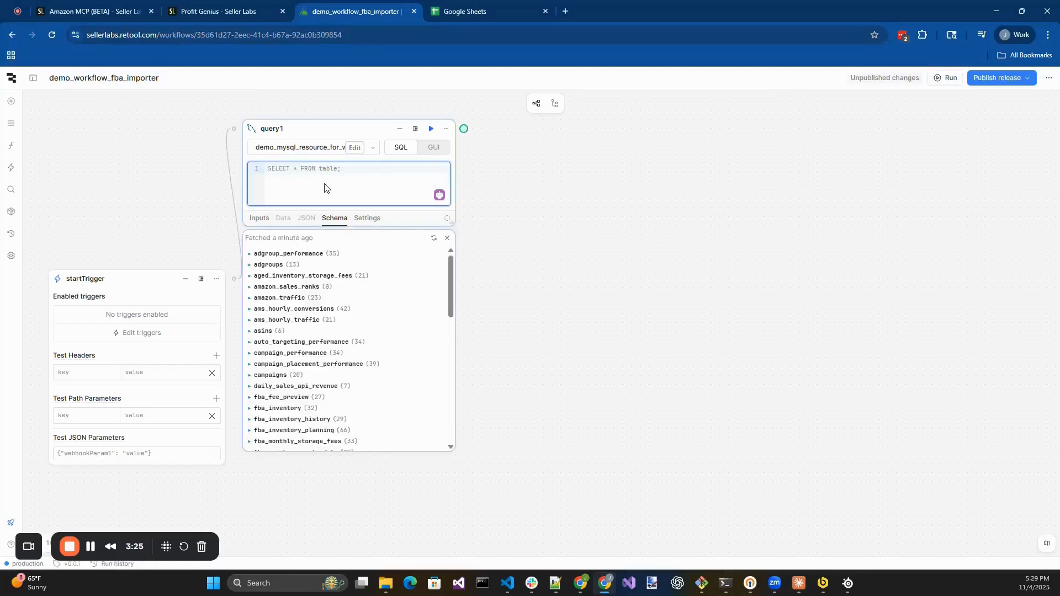
key(ctrl+v)
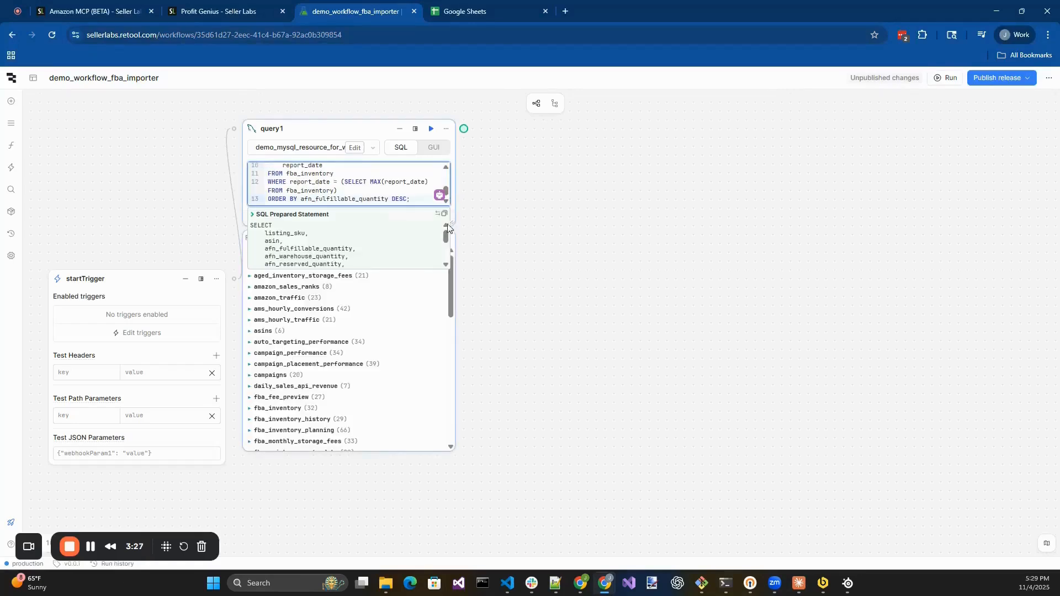
click(431, 129)
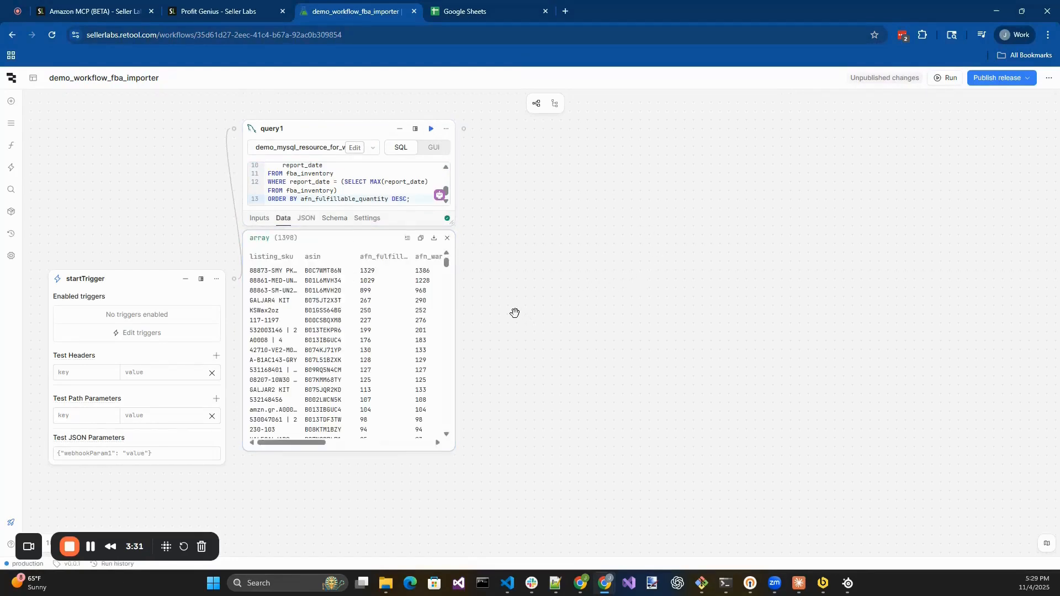
Step: Move the query1 block slightly farther from startTrigger and rename it get_fba_data
drag(588, 268, 589, 328)
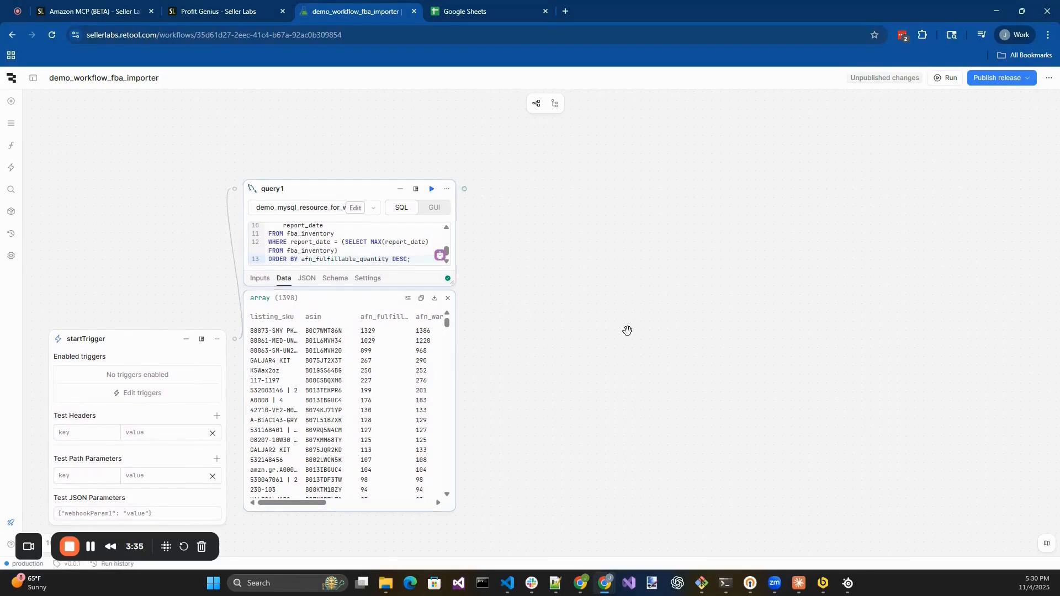
drag(352, 188, 384, 204)
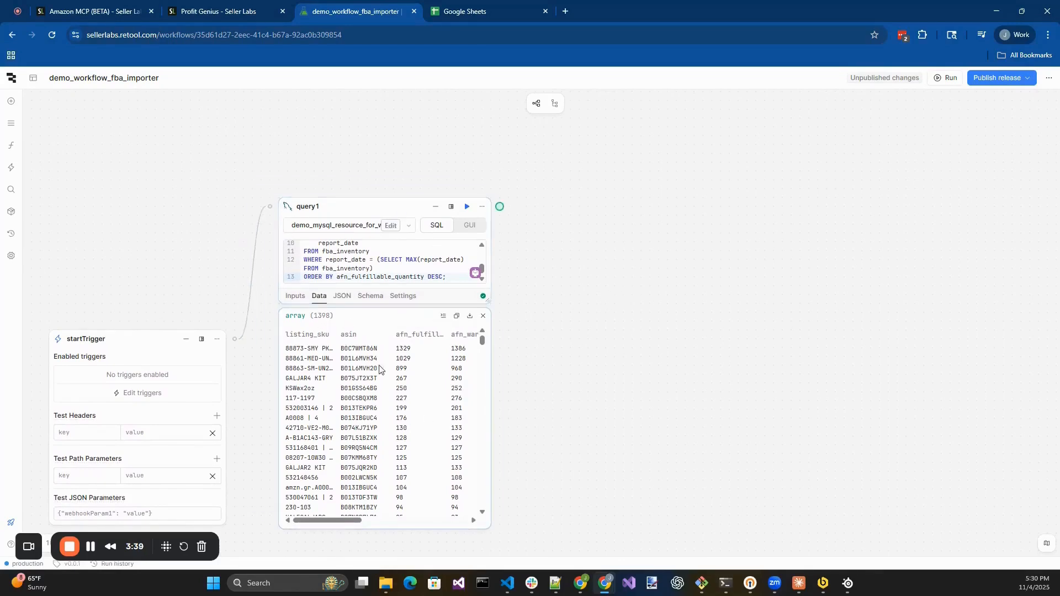
drag(672, 308, 575, 305)
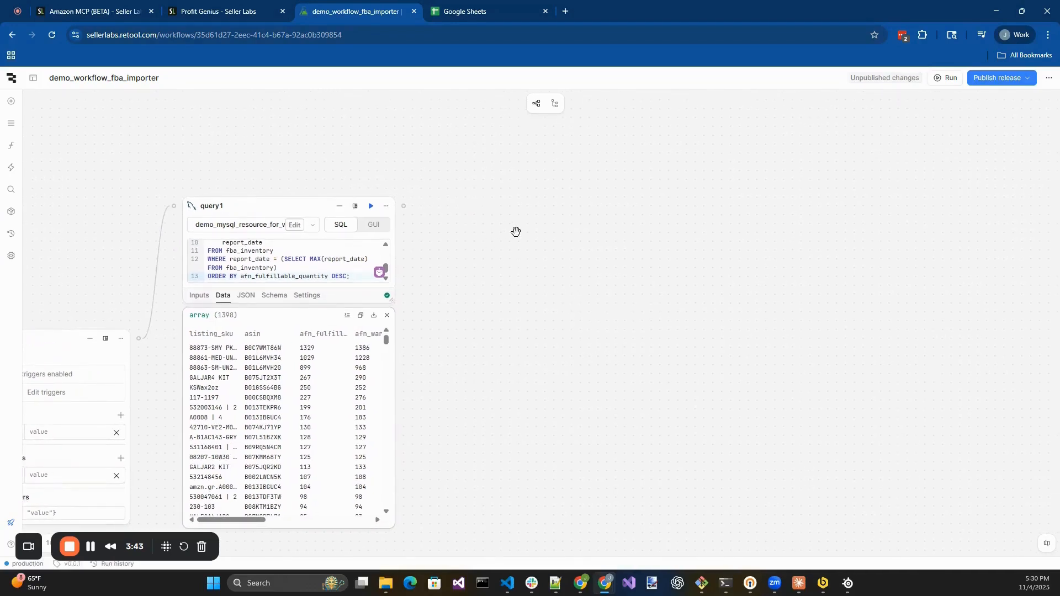
drag(404, 206, 485, 179)
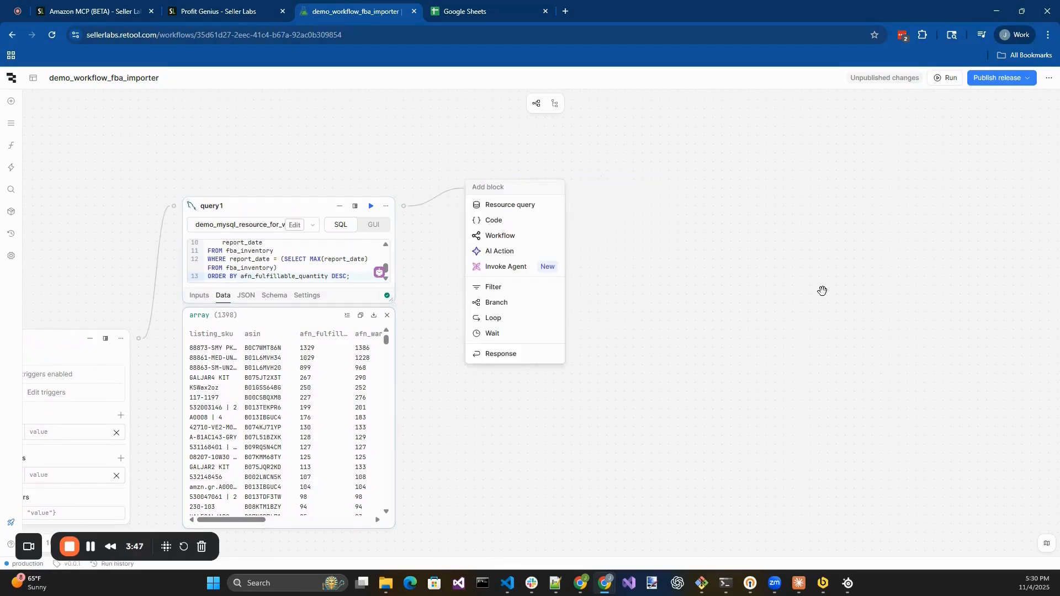
click(705, 220)
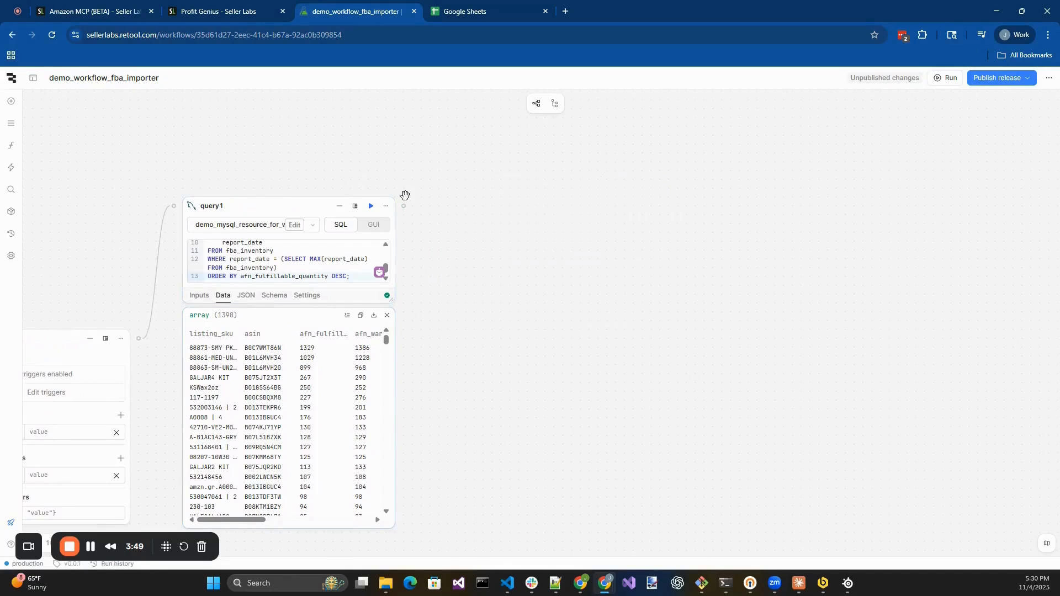
double_click(215, 208)
text(get_fba_data)
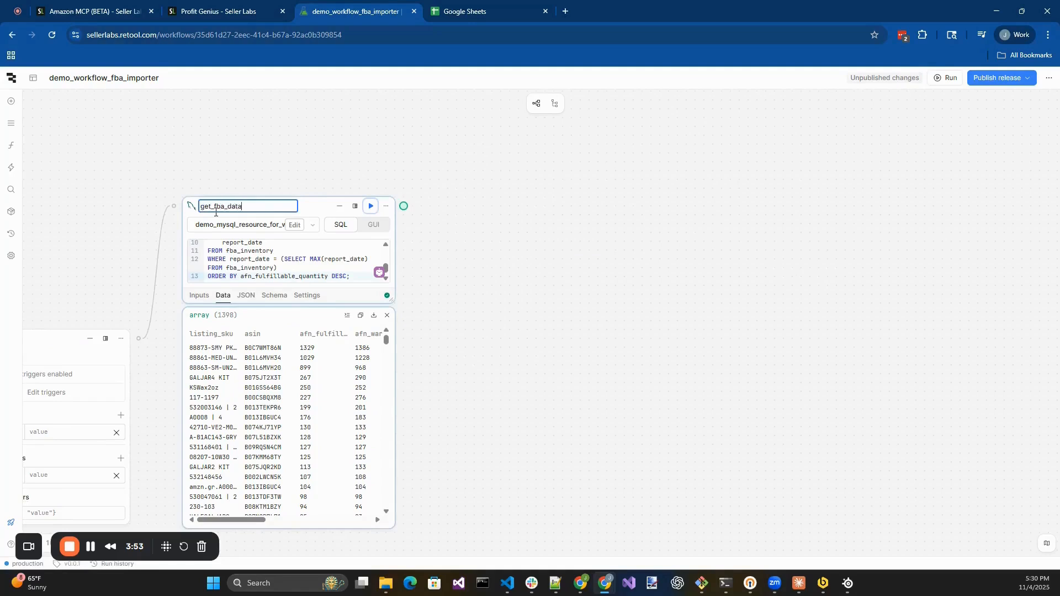
key(Return)
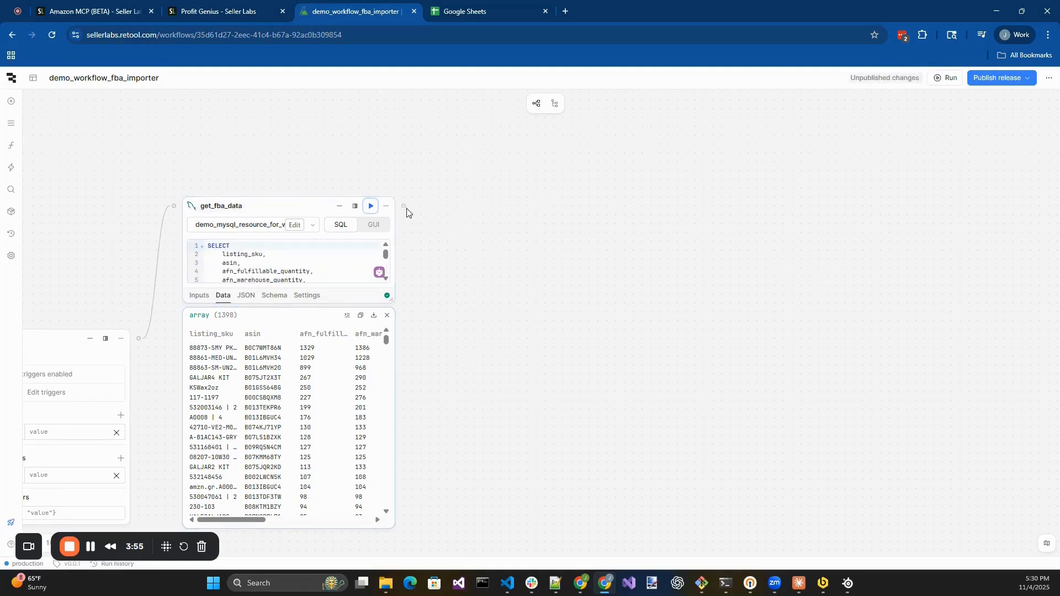
Step: Add a resource query block connected after get_fba_data and choose a new Google Sheets resource for it
drag(402, 206, 476, 186)
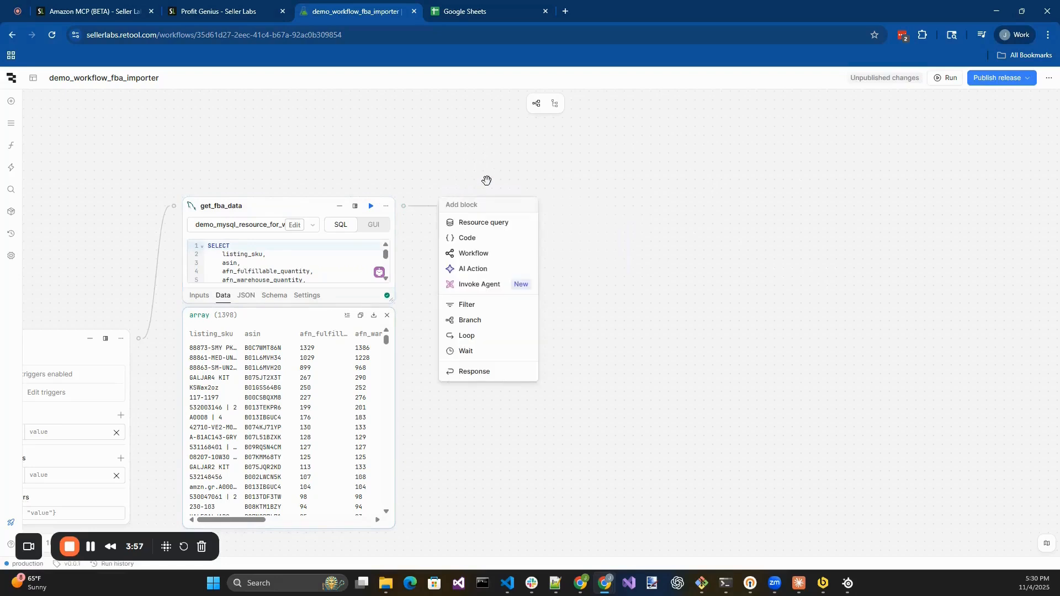
click(487, 222)
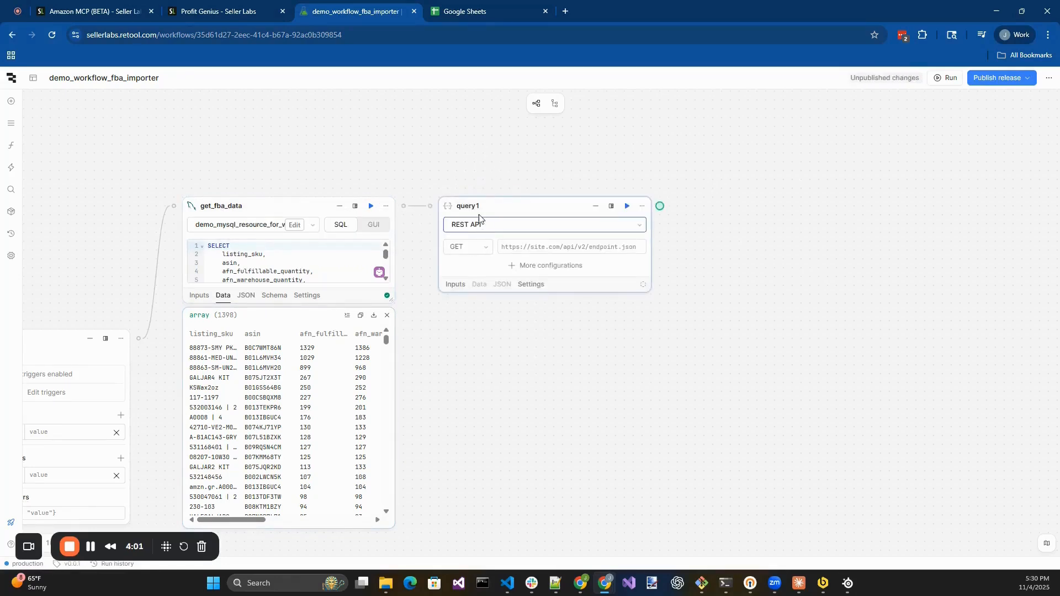
click(487, 230)
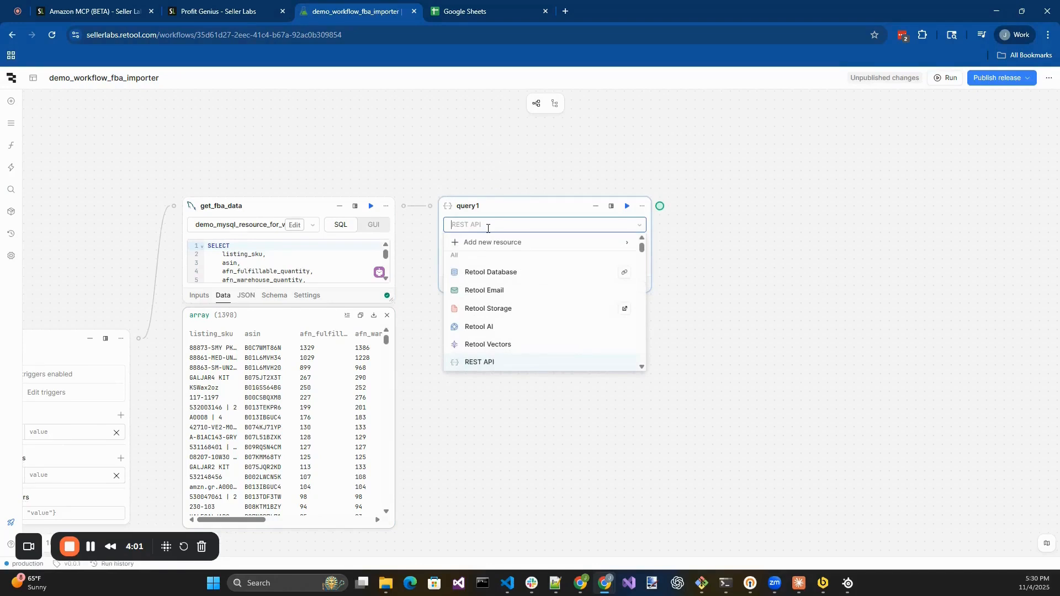
text(sheets)
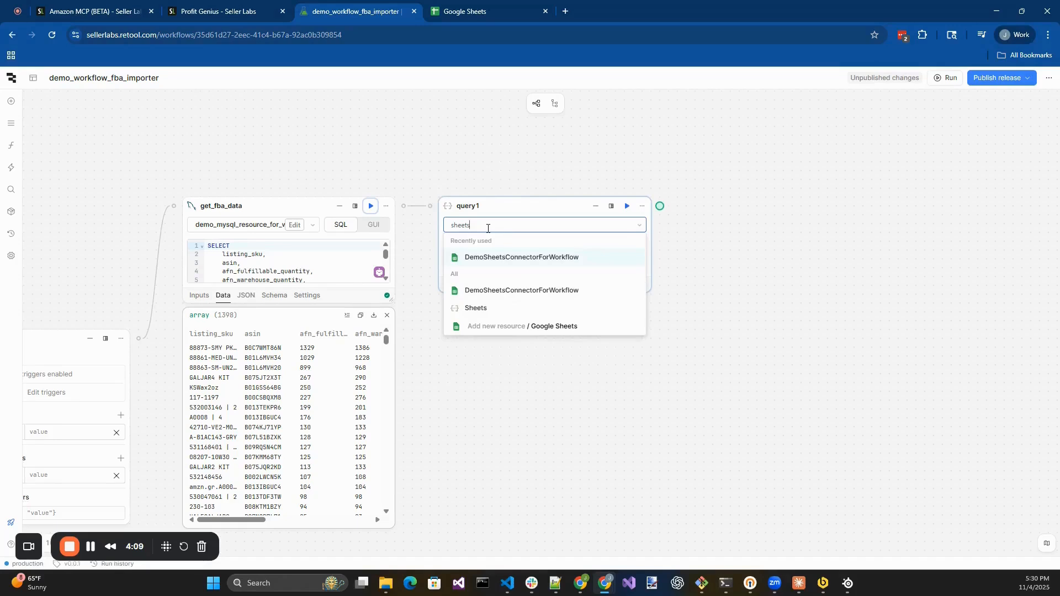
click(533, 329)
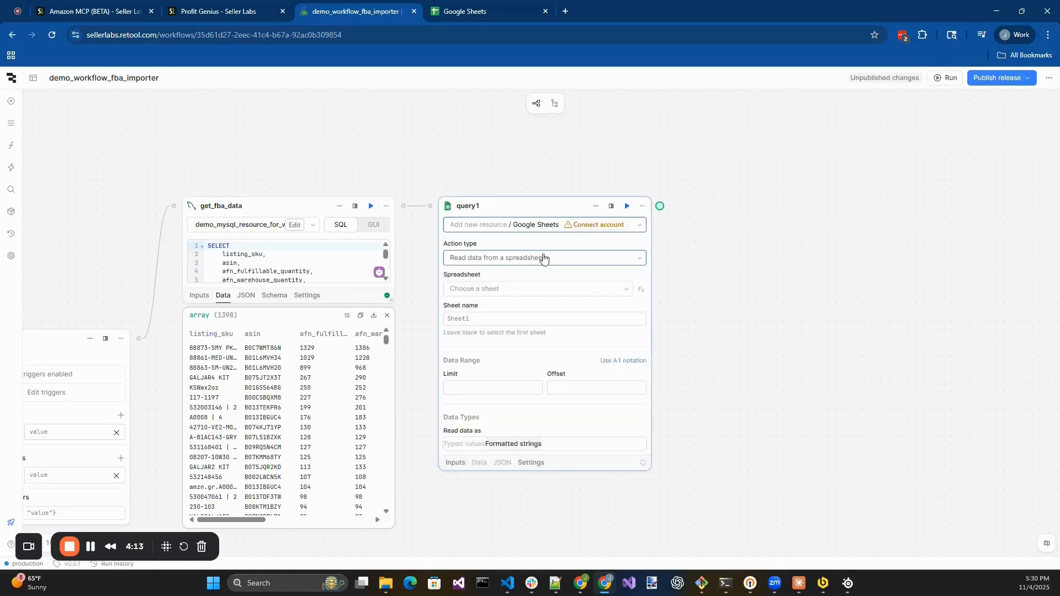
Step: Fill in a Google Sheets resource named DemoSheetsResource with read and write access, and close the configuration without creating it
click(589, 231)
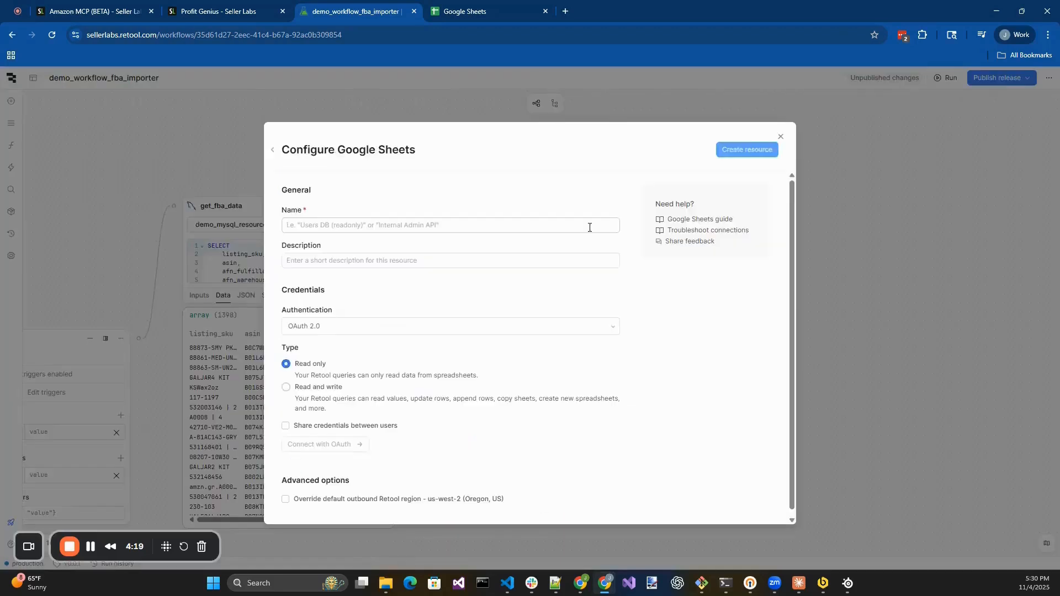
click(374, 227)
text(DemoSheetsResource)
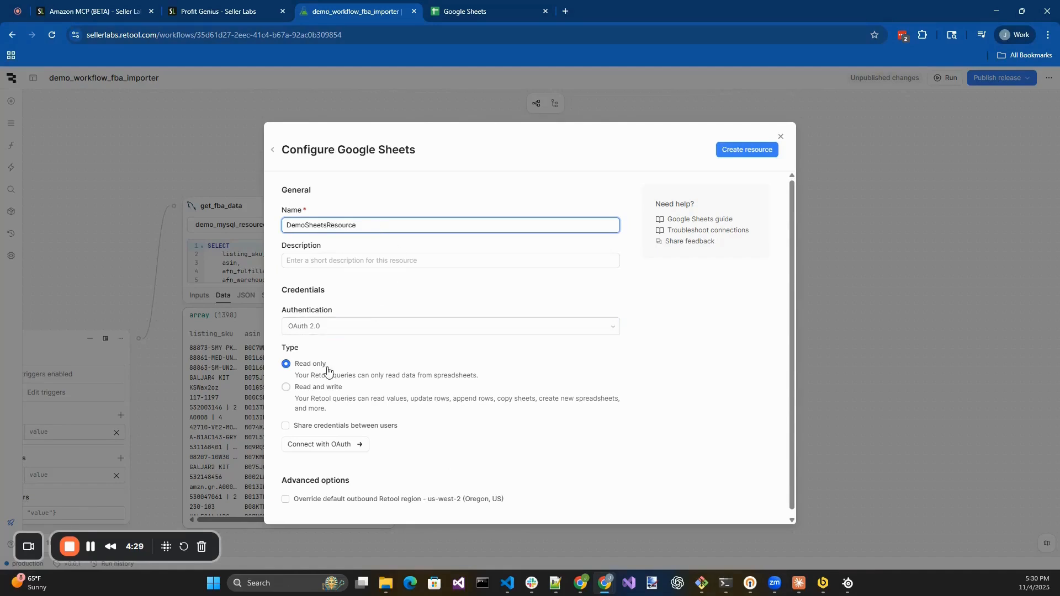
click(317, 395)
click(318, 390)
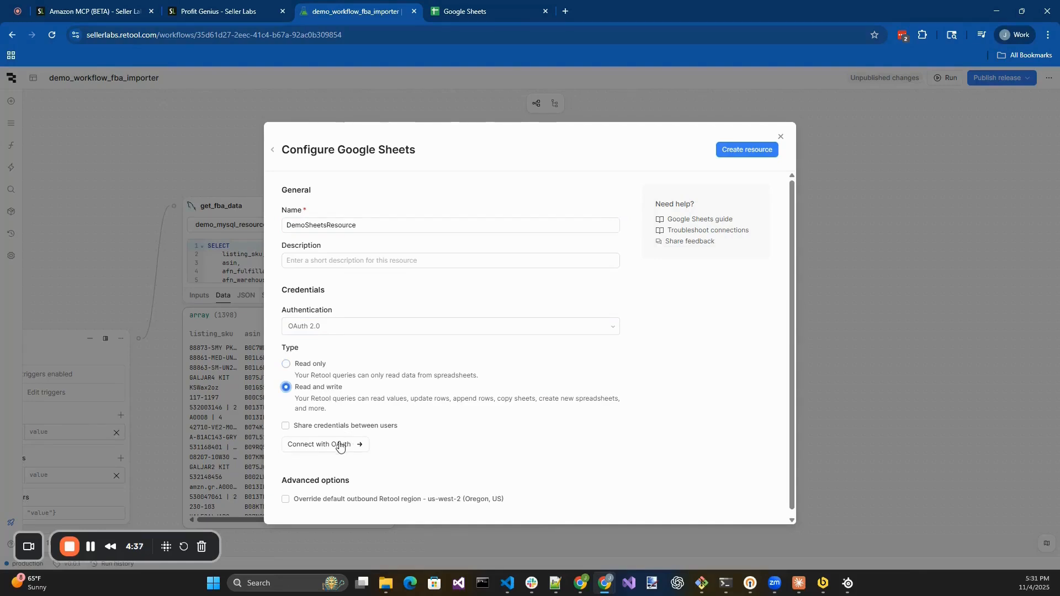
click(780, 138)
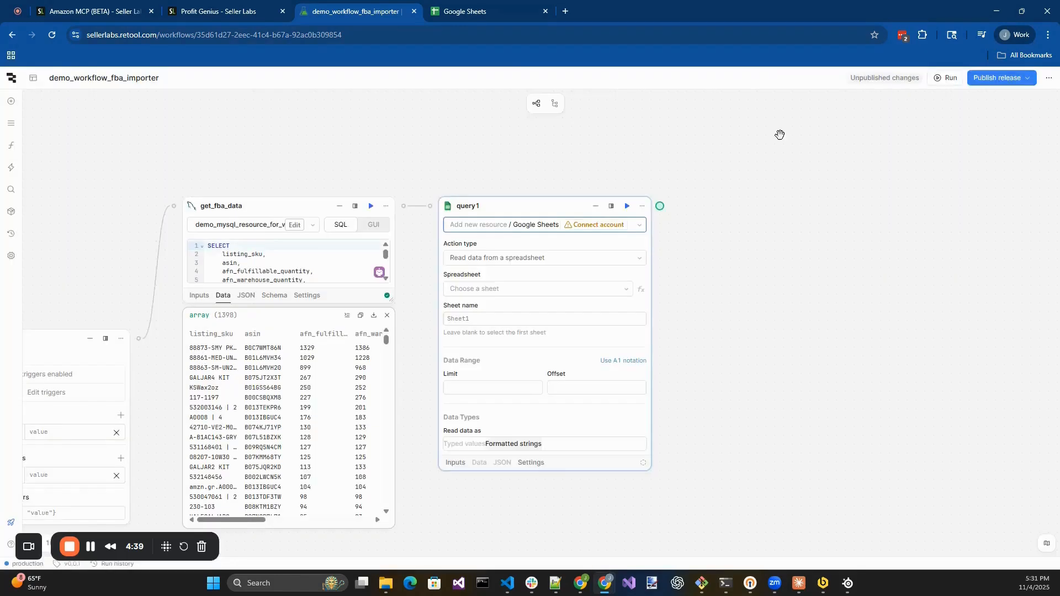
Step: Assign the existing DemoSheetsConnectorForWorkflow resource to the Google Sheets block and re-authenticate it
click(490, 231)
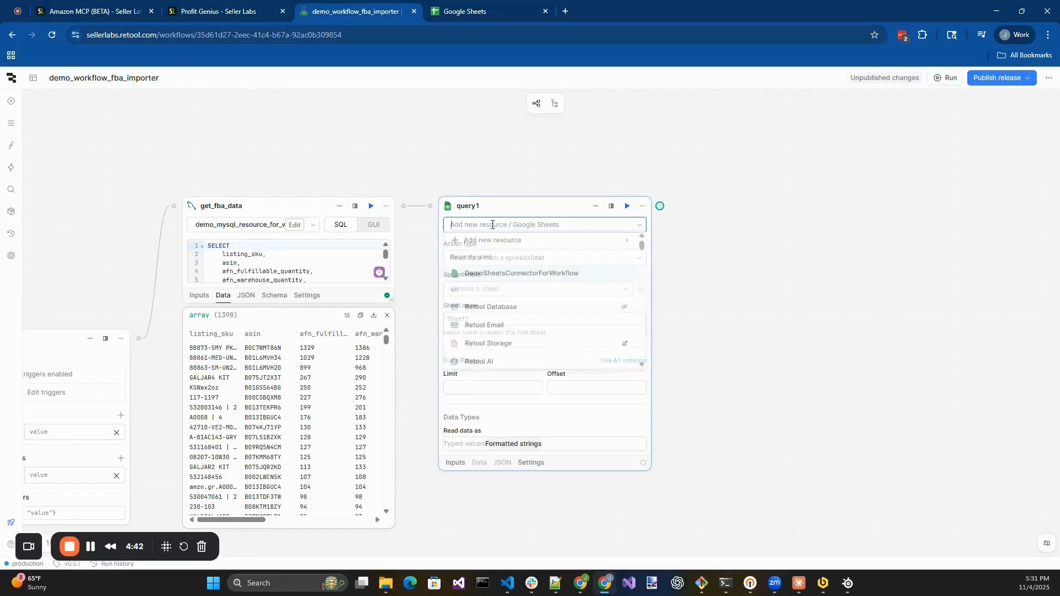
click(524, 276)
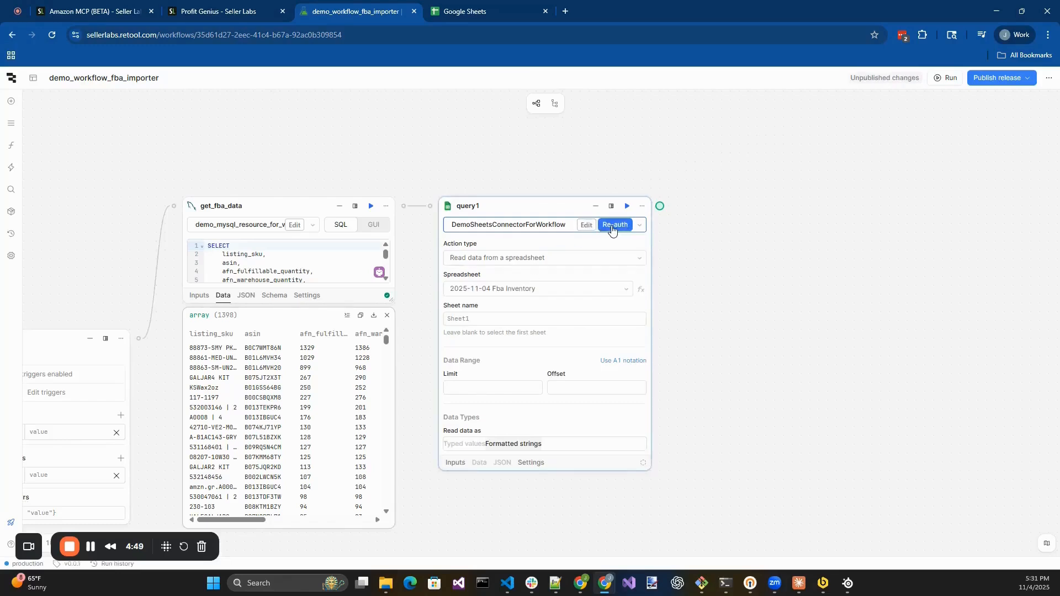
click(612, 230)
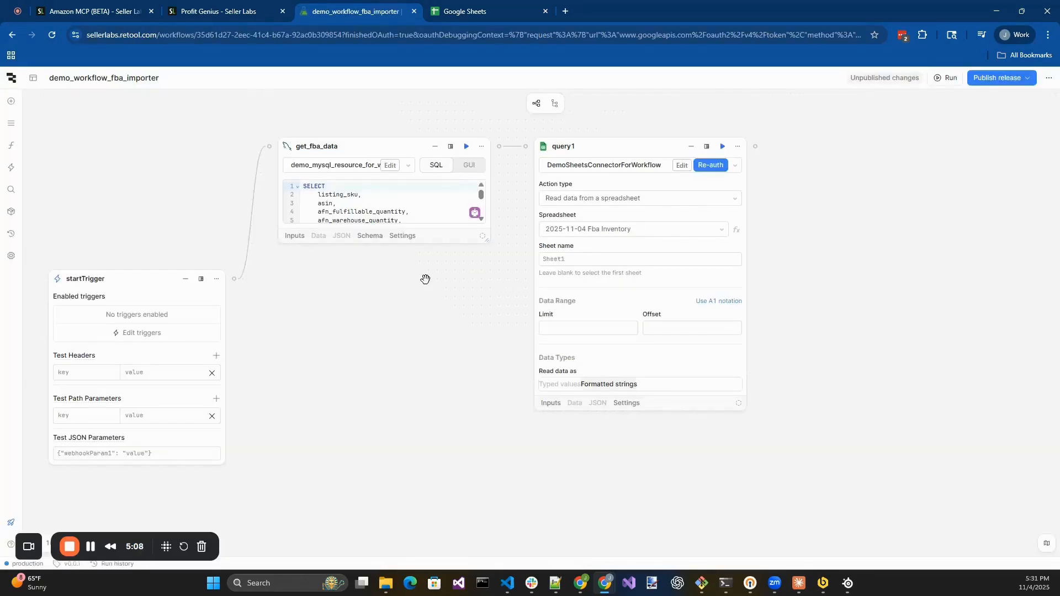
Step: Rename the Google Sheets block create_spreadsheet and set its action type to Create a spreadsheet
drag(768, 227, 713, 244)
double_click(488, 176)
text(dsheet)
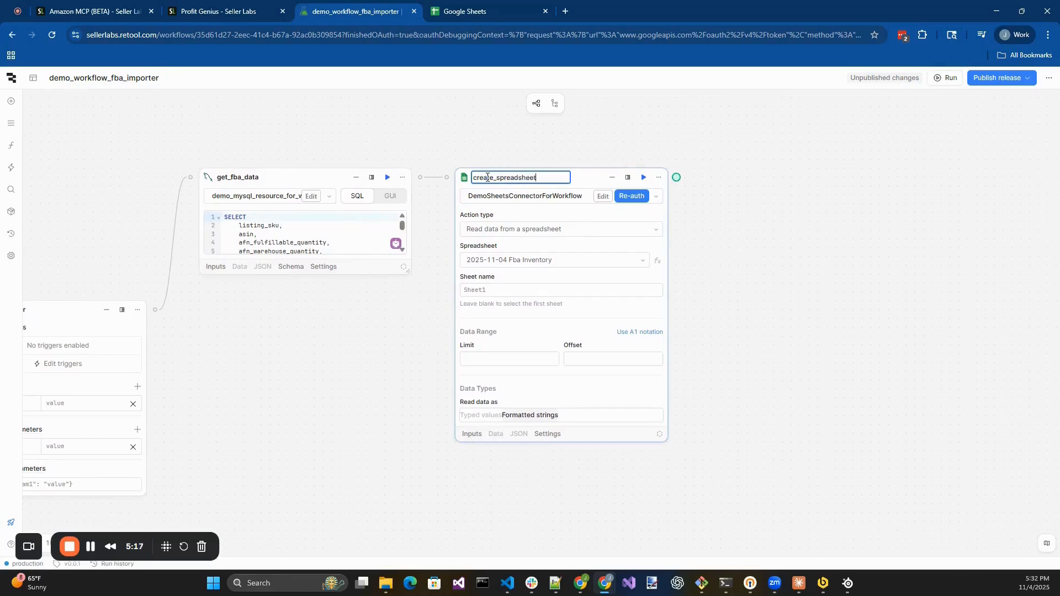
key(Return)
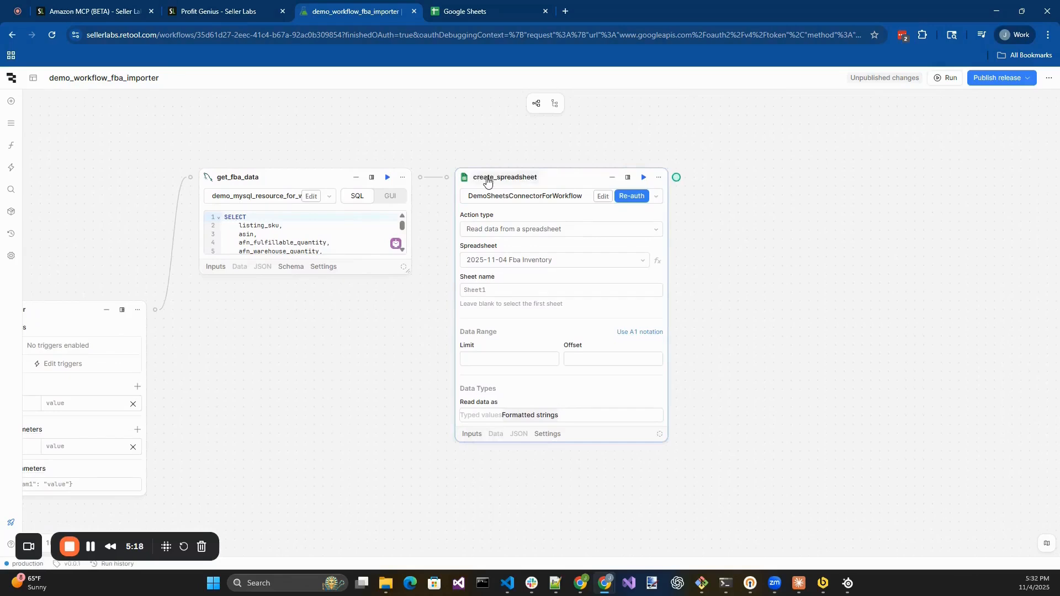
click(562, 228)
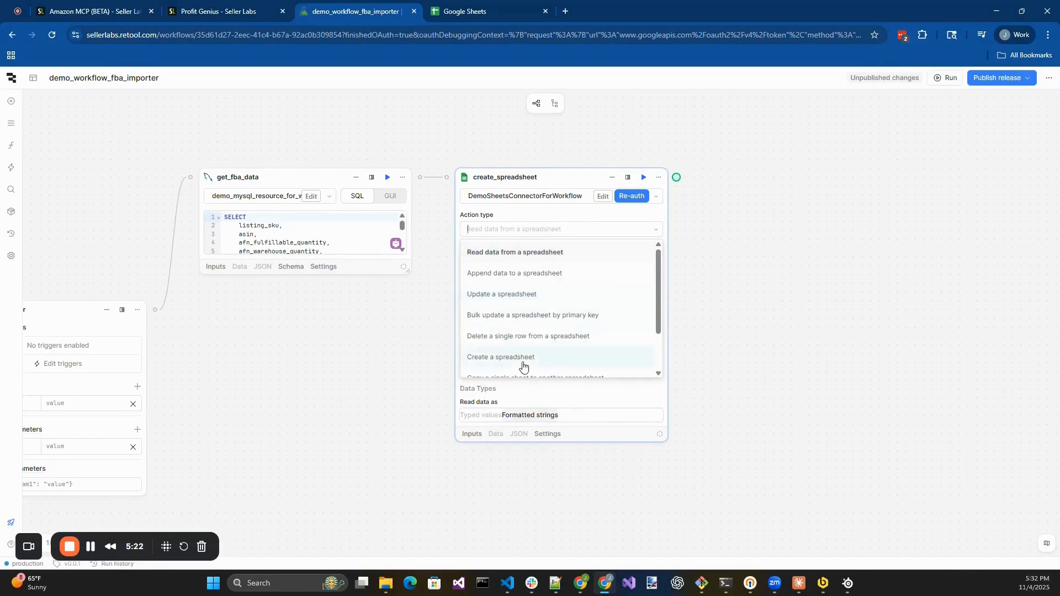
click(524, 359)
Step: Set the spreadsheet title to {{ moment().format('YYYY-MM-DD') }} FBA Inventory and run the create_spreadsheet block
click(508, 258)
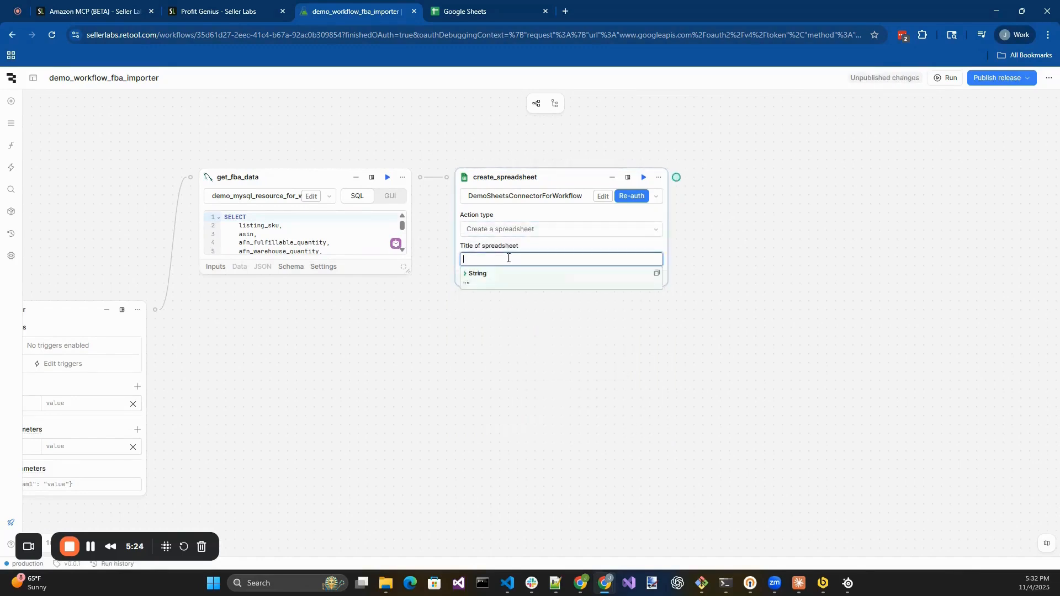
text({{ )
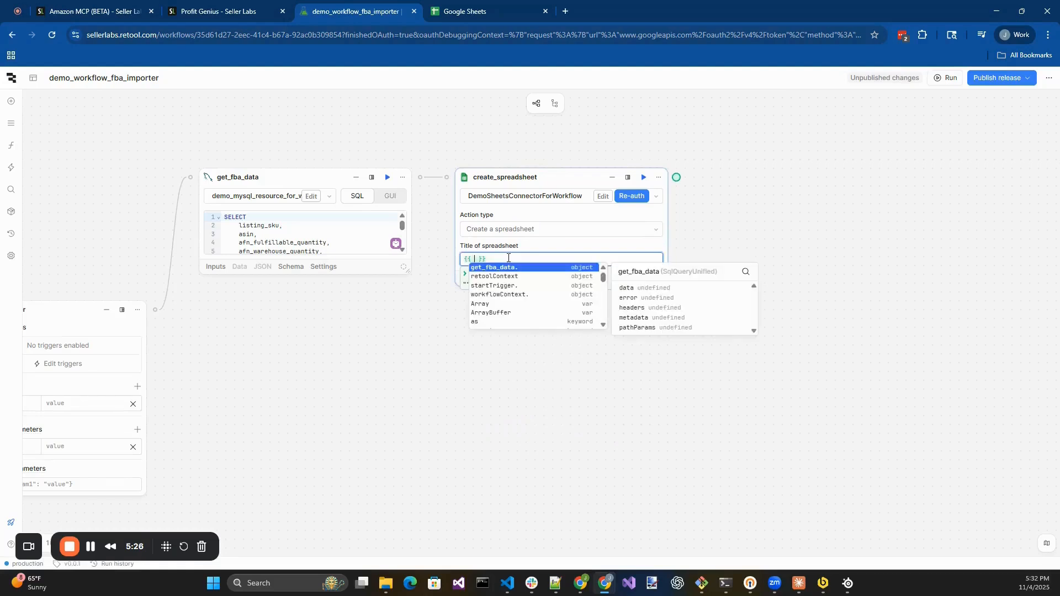
text(moment)
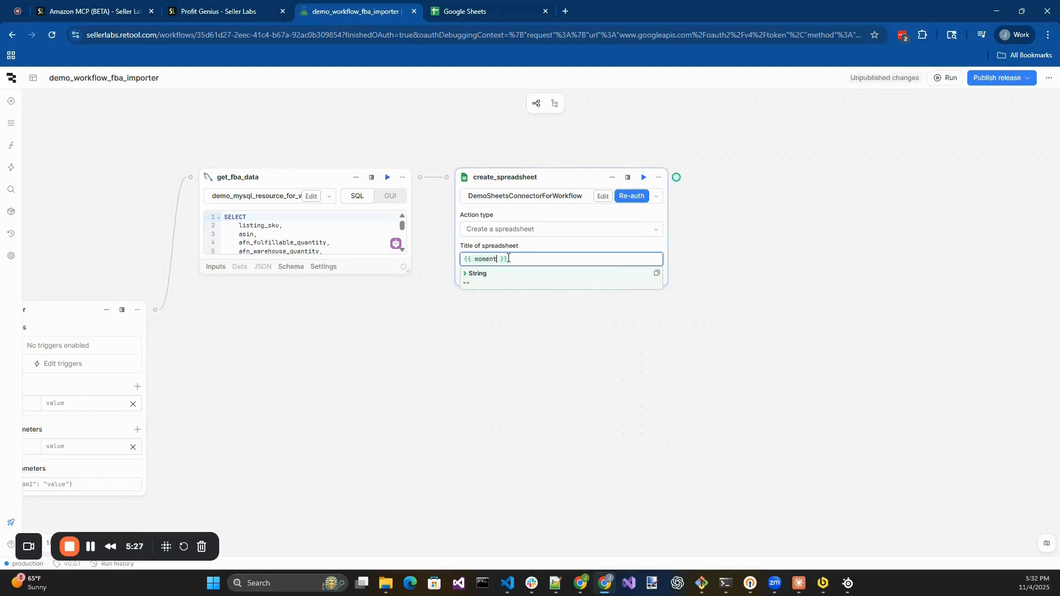
text(())
text(.format)
text((')
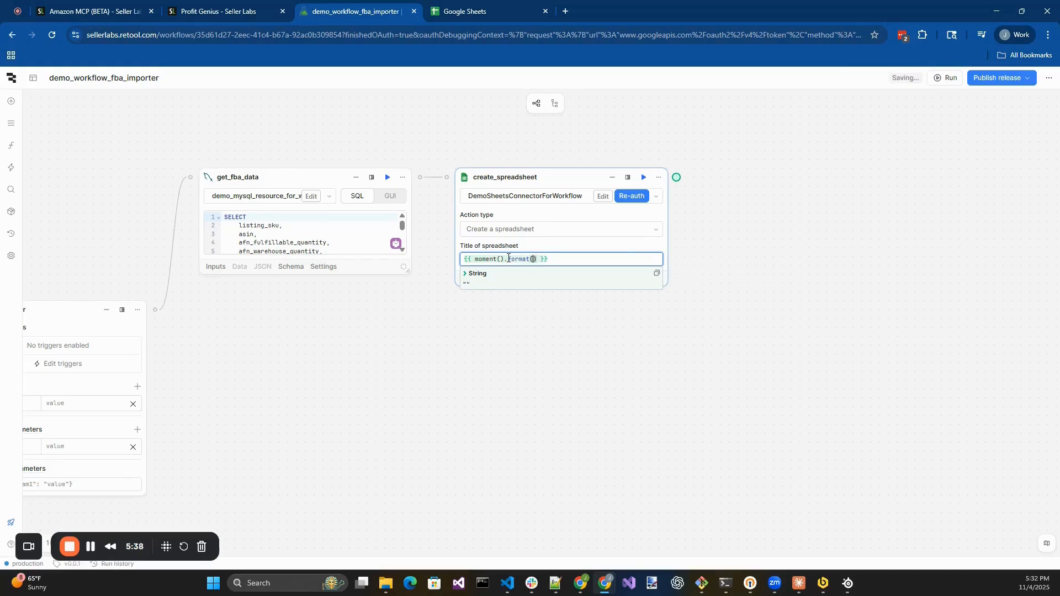
text(YYYY)
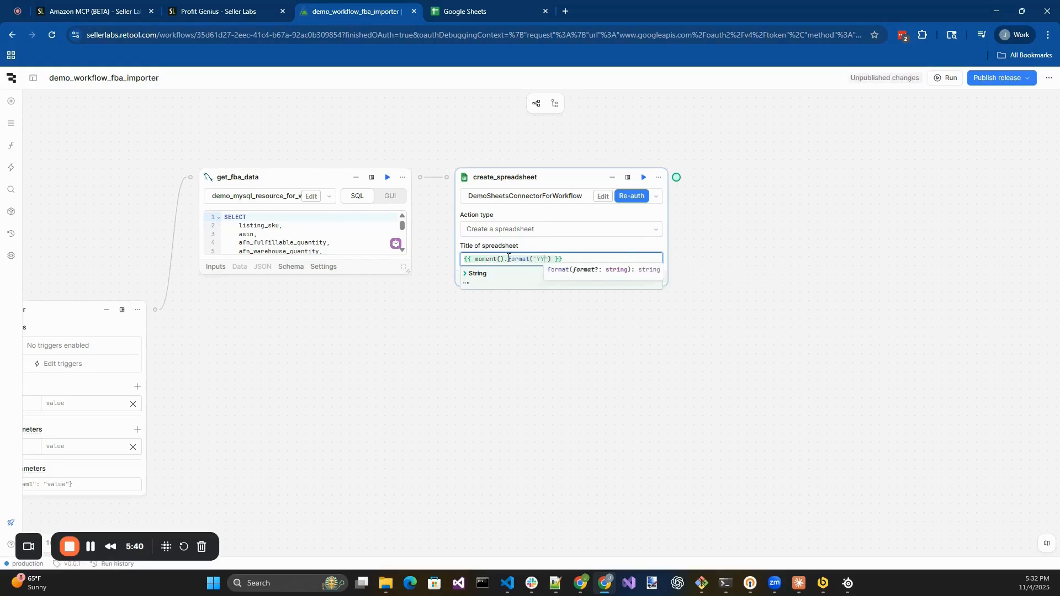
text(-)
text(MM)
text(-DD)
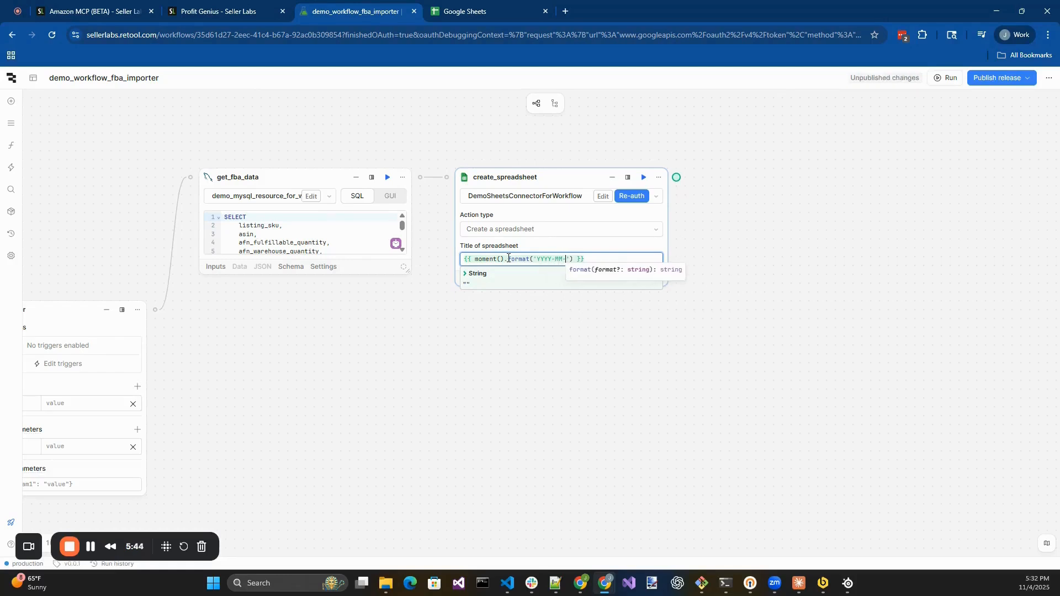
key(Right)
key(Right)
click(608, 258)
click(608, 258)
text(FBA Inv)
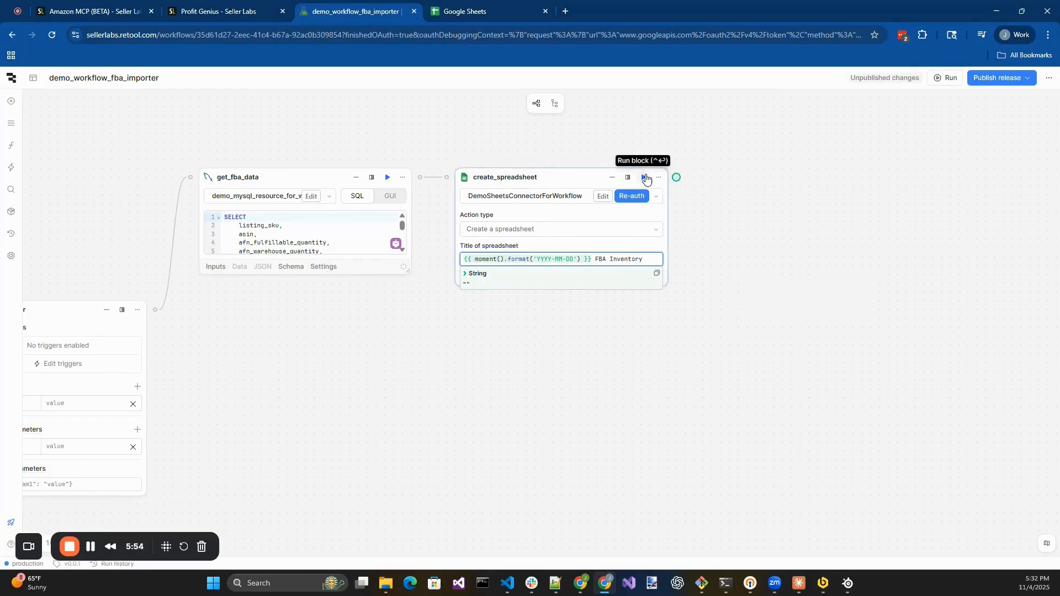
click(645, 178)
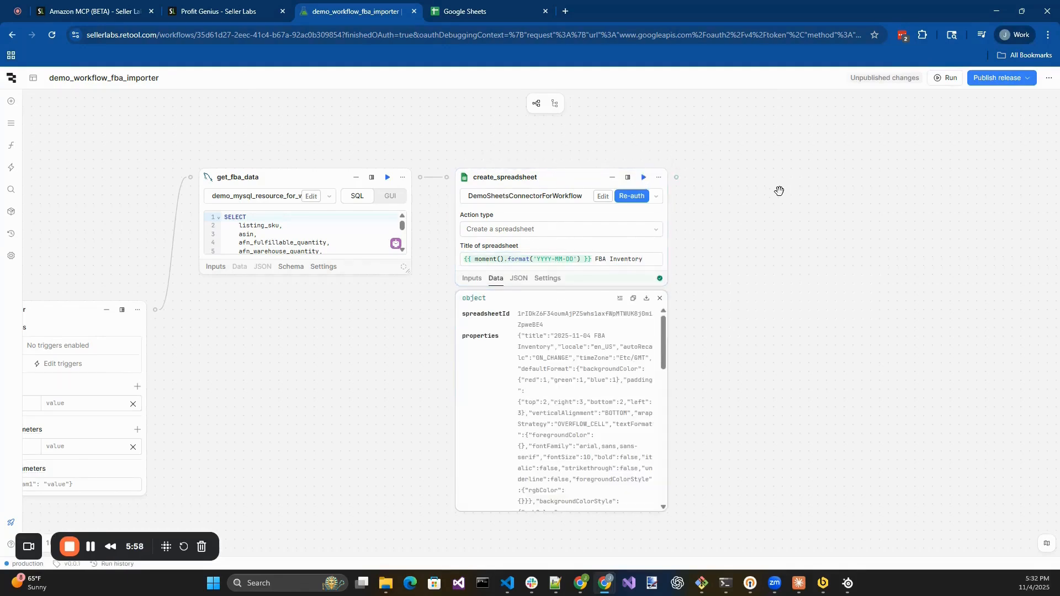
drag(762, 208, 668, 193)
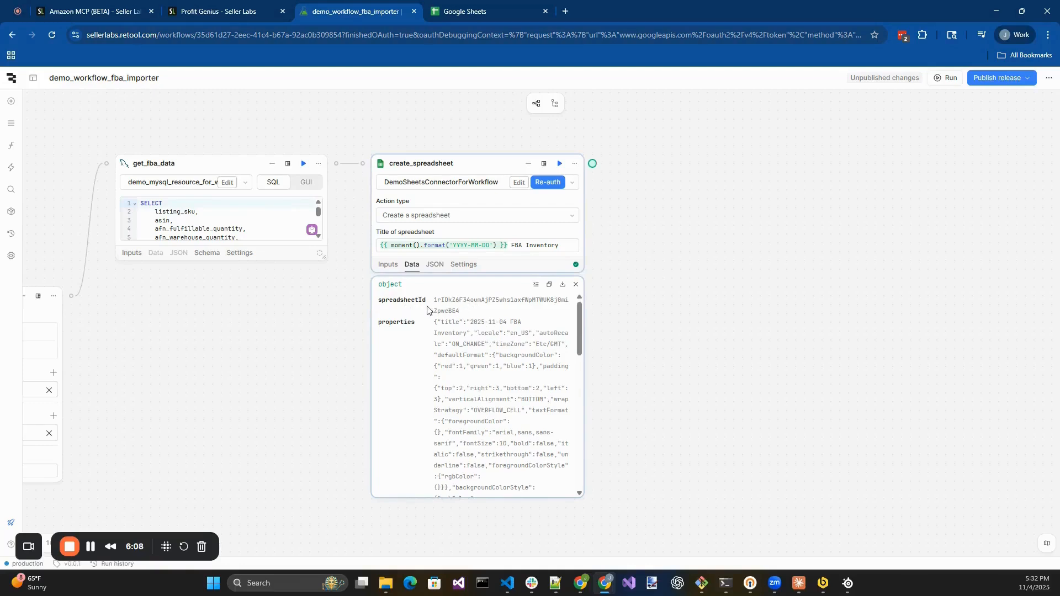
Step: Add a resource query block after create_spreadsheet, using DemoSheetsConnectorForWorkflow with the action type Append data to a spreadsheet
drag(682, 190, 516, 211)
drag(434, 183, 467, 175)
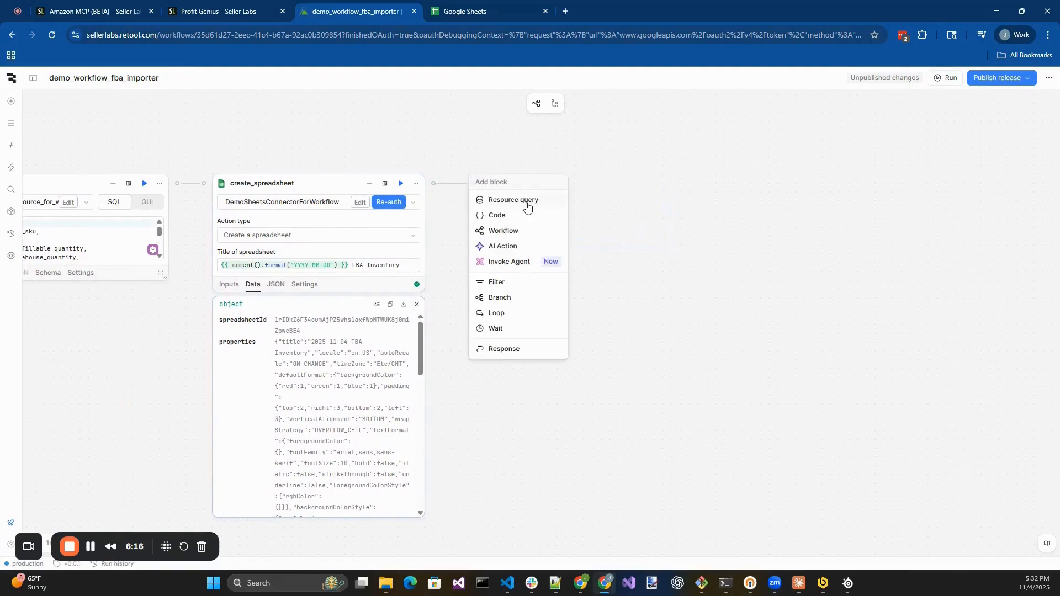
click(557, 203)
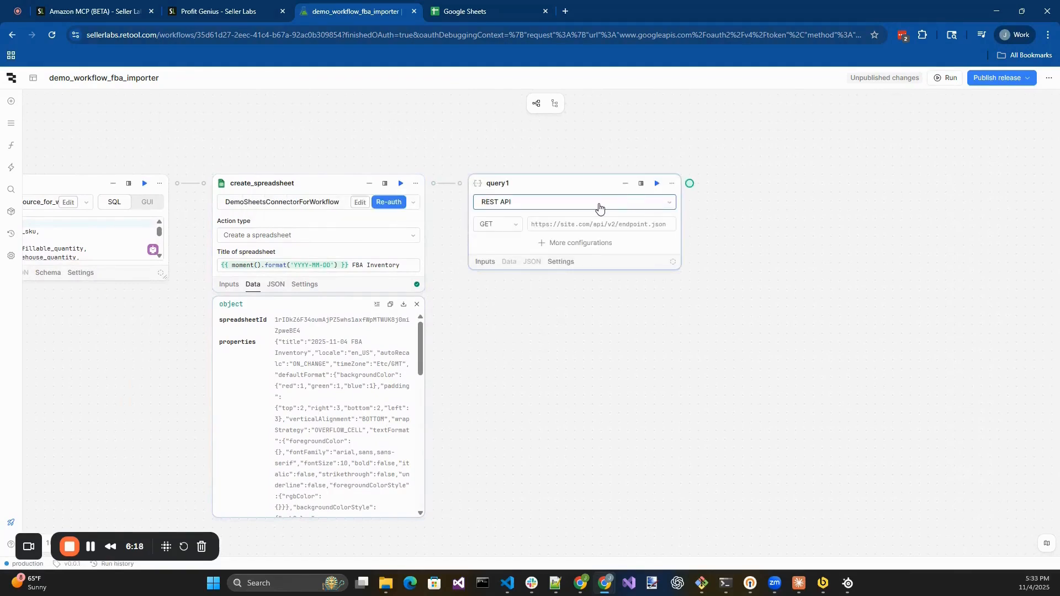
click(599, 207)
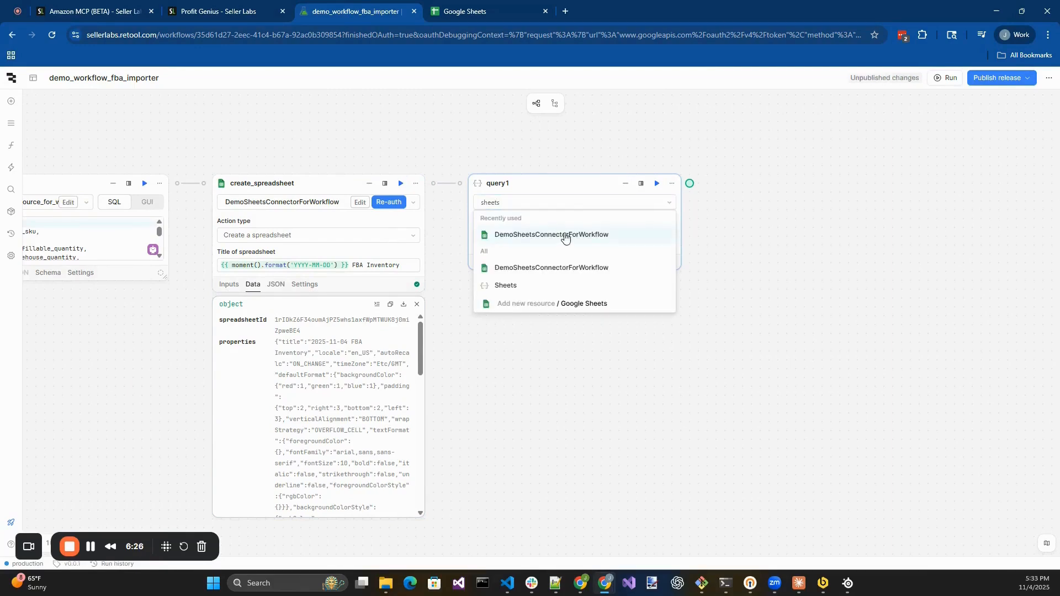
click(568, 239)
click(559, 239)
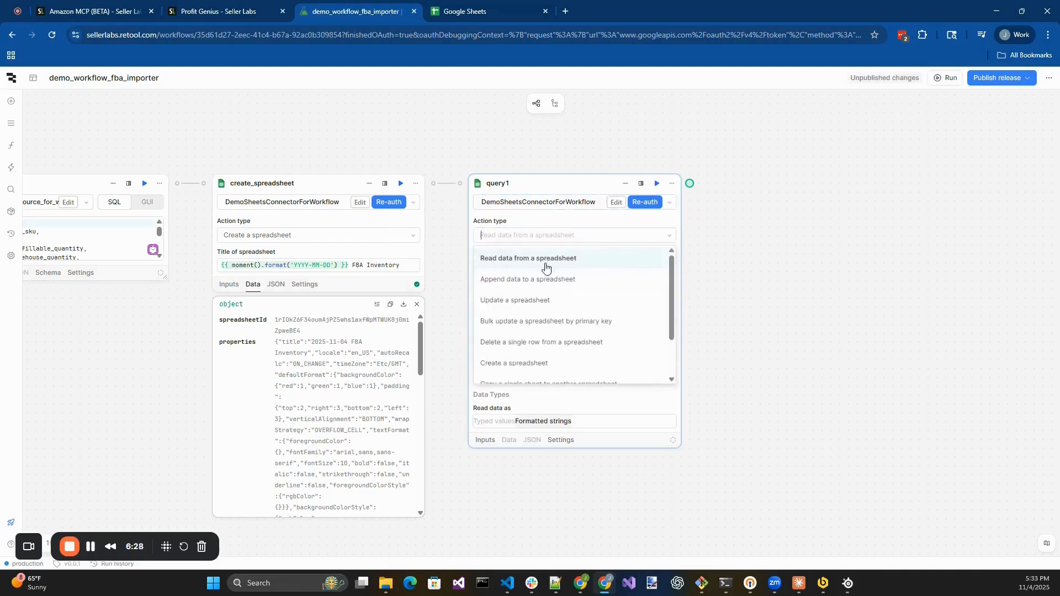
click(536, 286)
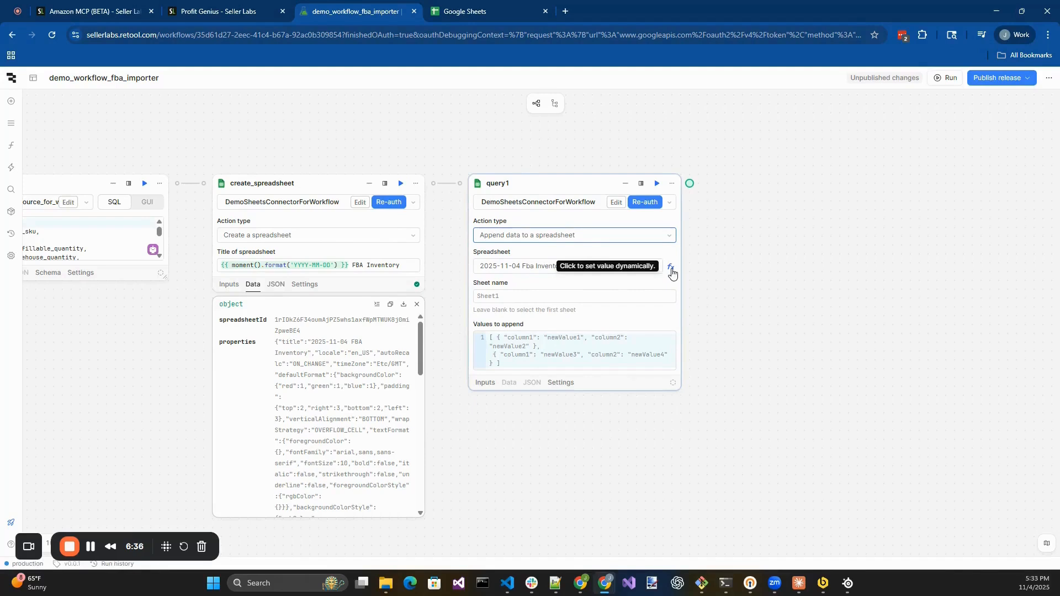
Step: Set the append block's target spreadsheet dynamically to {{ create_spreadsheet.data.spreadsheetId }}
click(671, 268)
click(549, 260)
key(BackSpace)
text({{ )
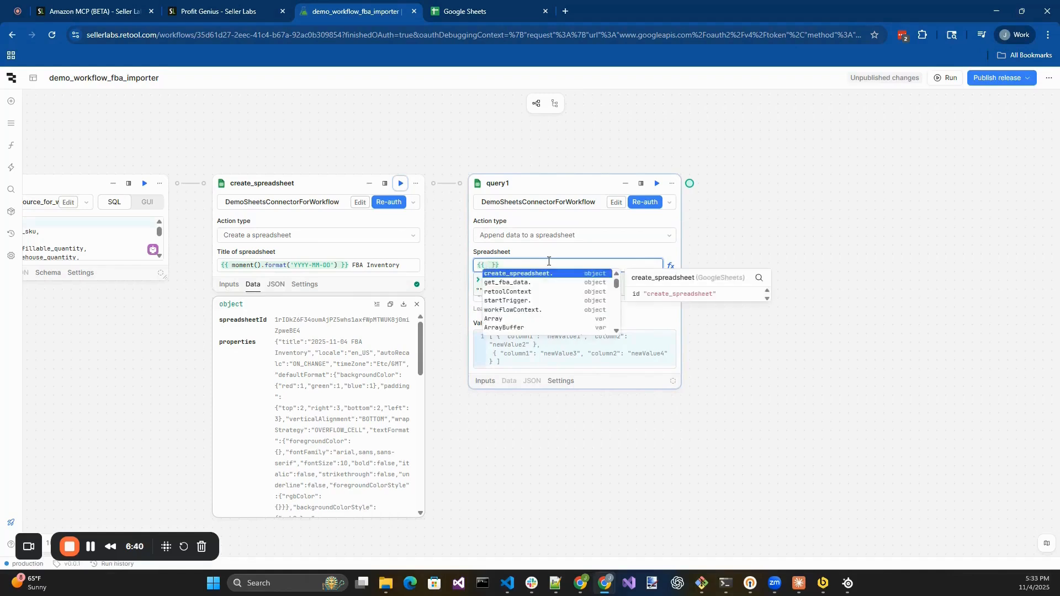
text(create_spreadsheet.)
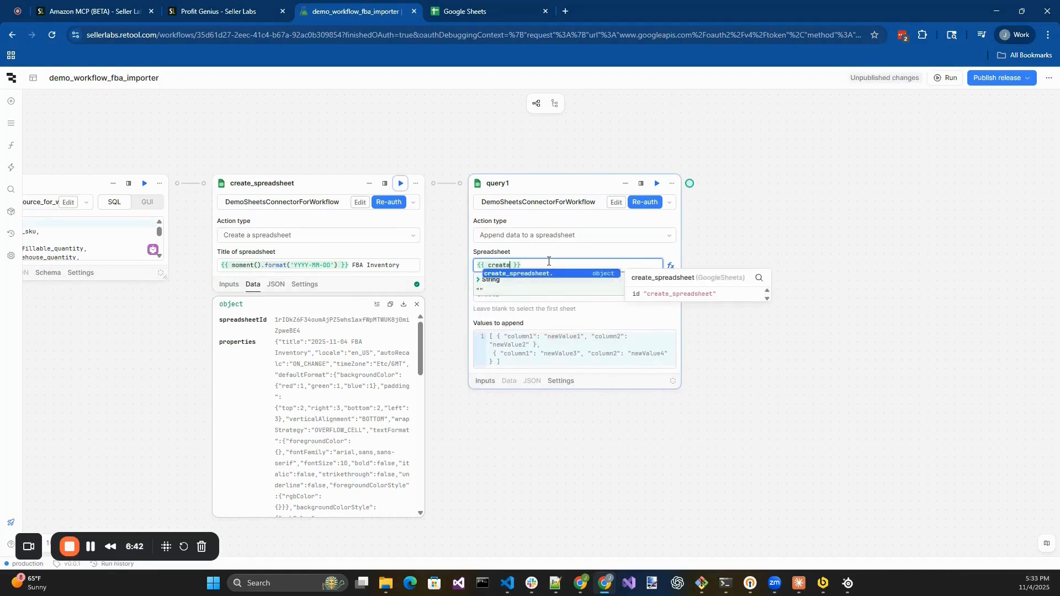
key(Return)
text(.data.)
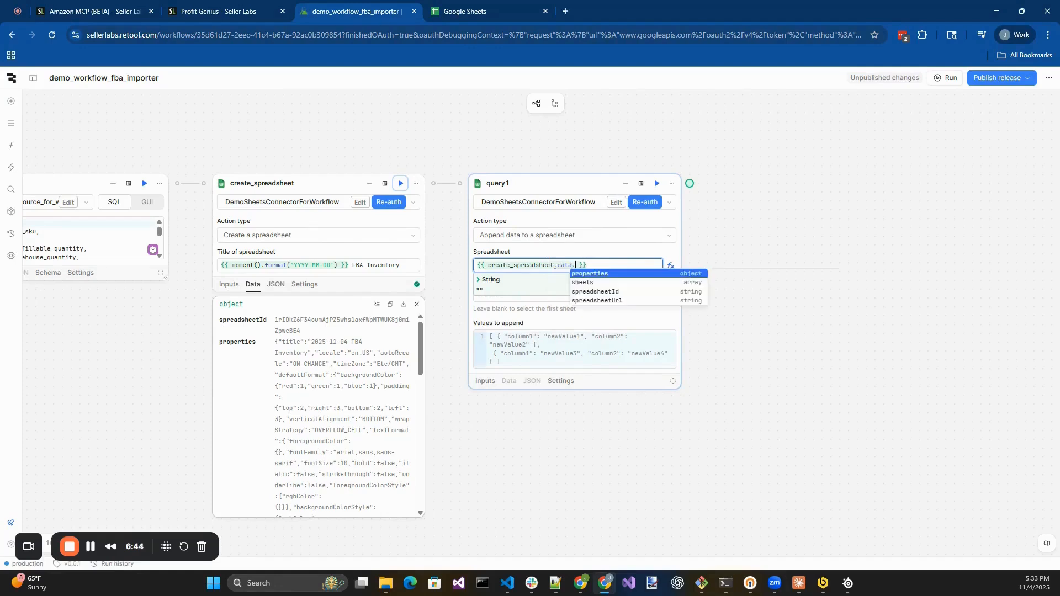
key(Down)
key(Down)
key(Return)
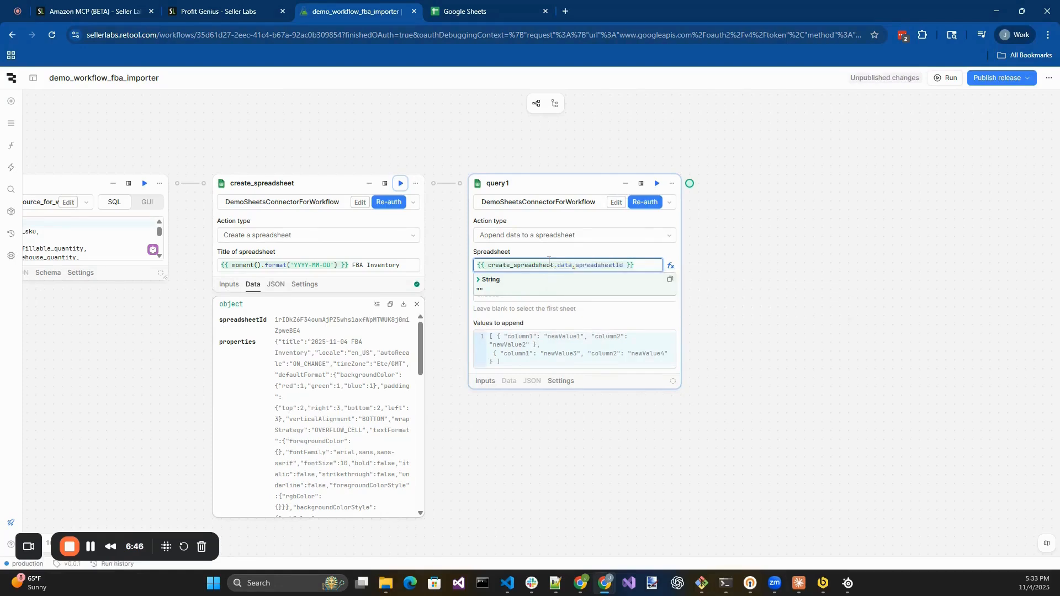
click(649, 265)
click(825, 266)
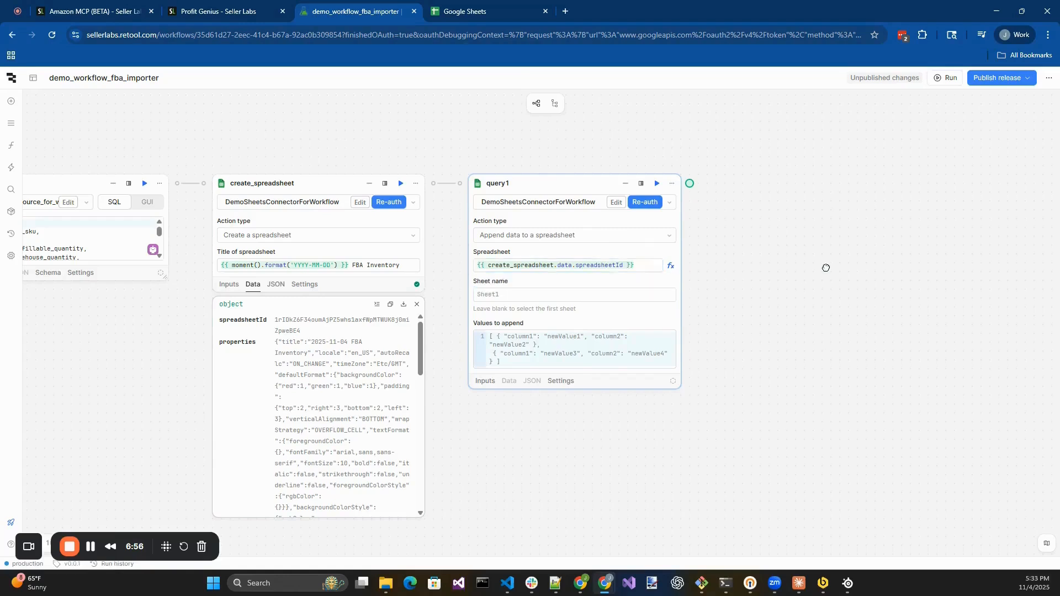
Step: Set the append block's values to append to {{ get_fba_data.data }}
click(556, 346)
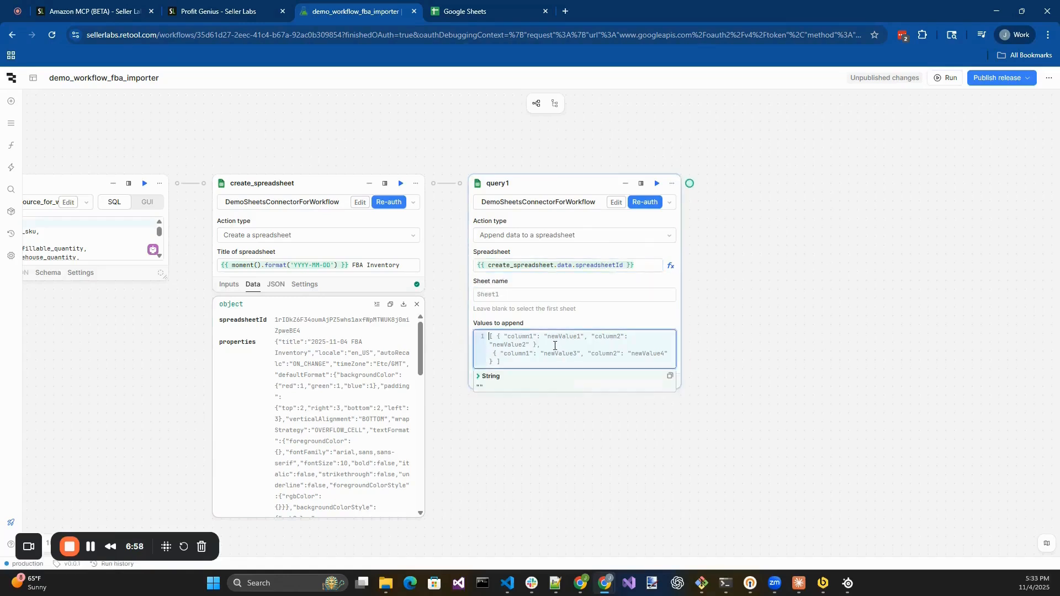
text({{ )
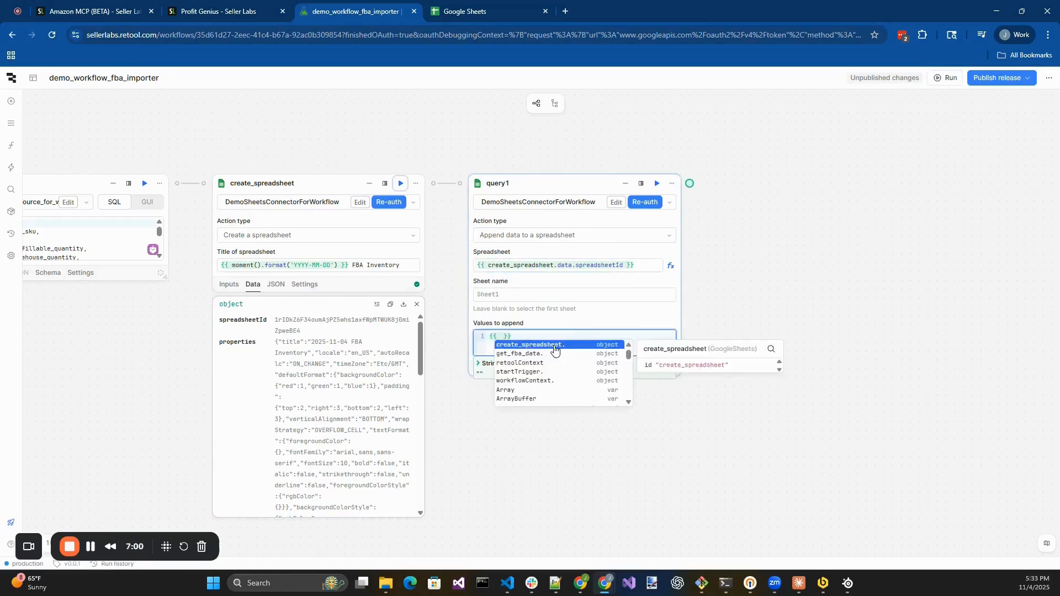
text(fet)
key(BackSpace)
key(BackSpace)
key(BackSpace)
text(get_fba_data.)
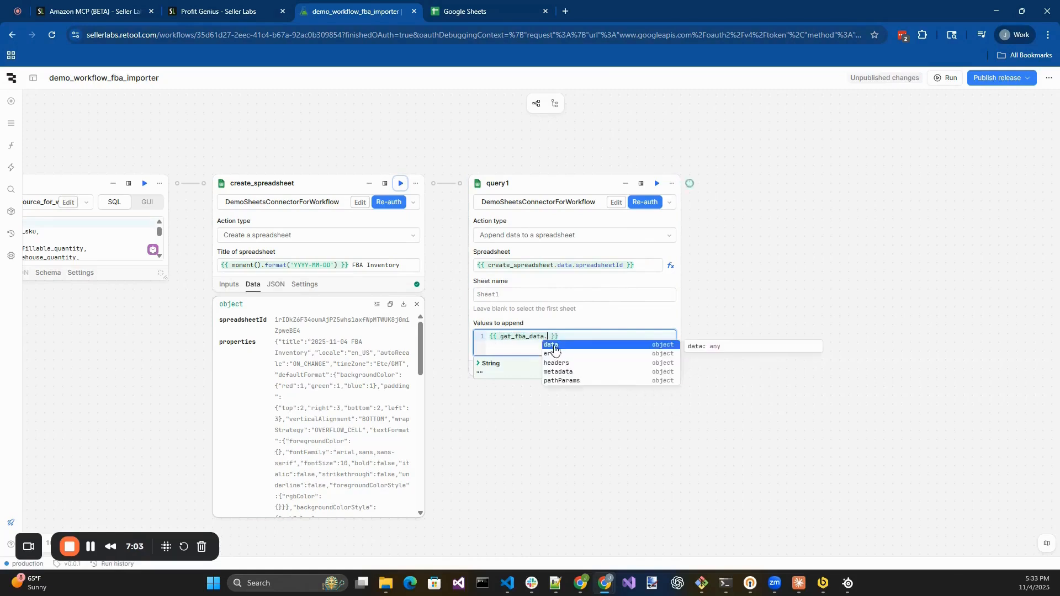
click(554, 345)
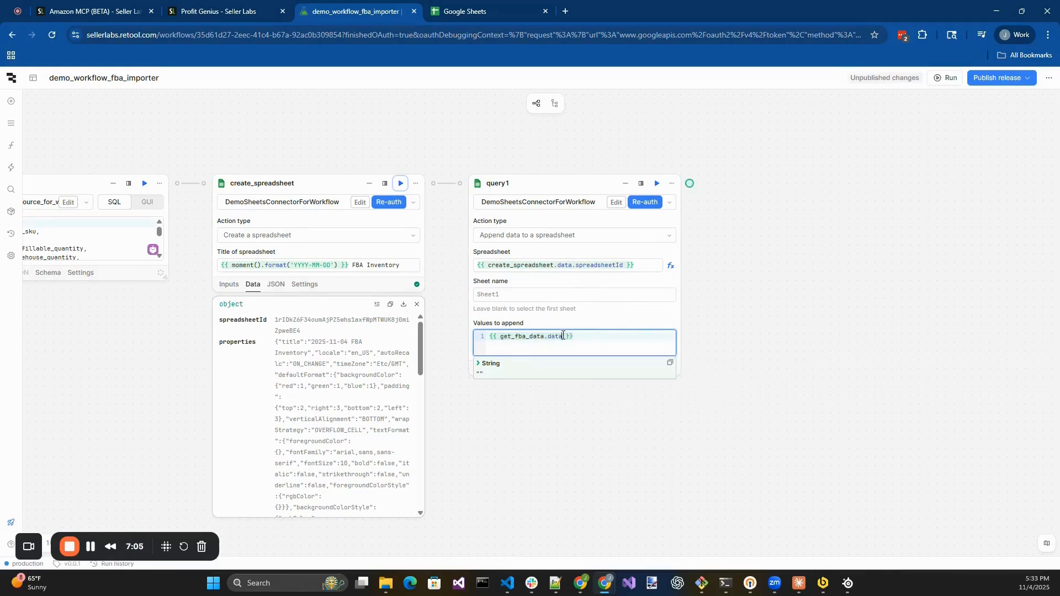
Step: Run the get_fba_data block and the query1 append block to write the inventory rows to the spreadsheet
drag(151, 335, 300, 336)
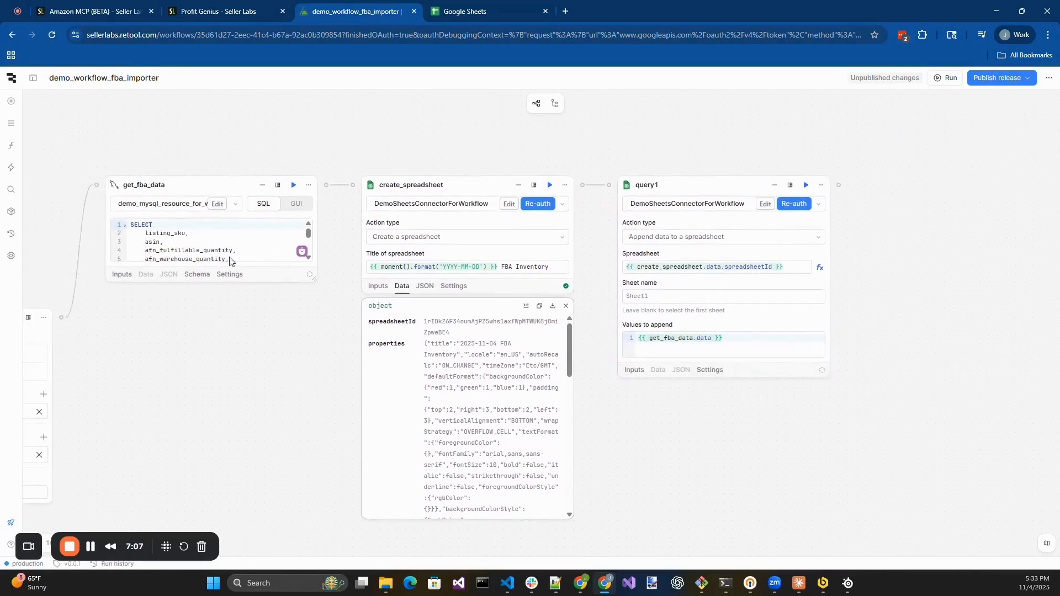
click(294, 185)
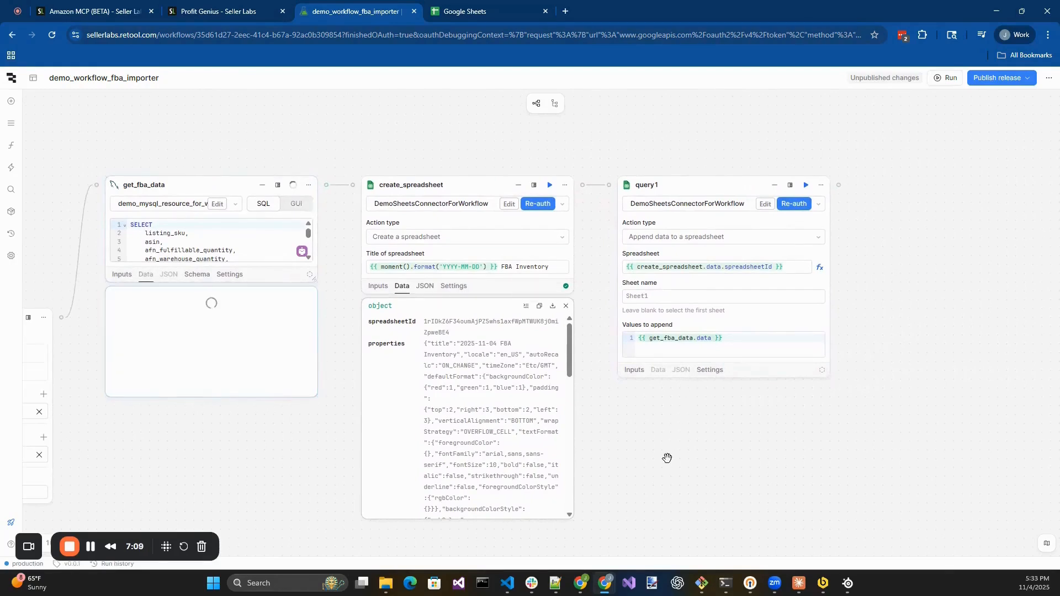
drag(887, 274, 799, 269)
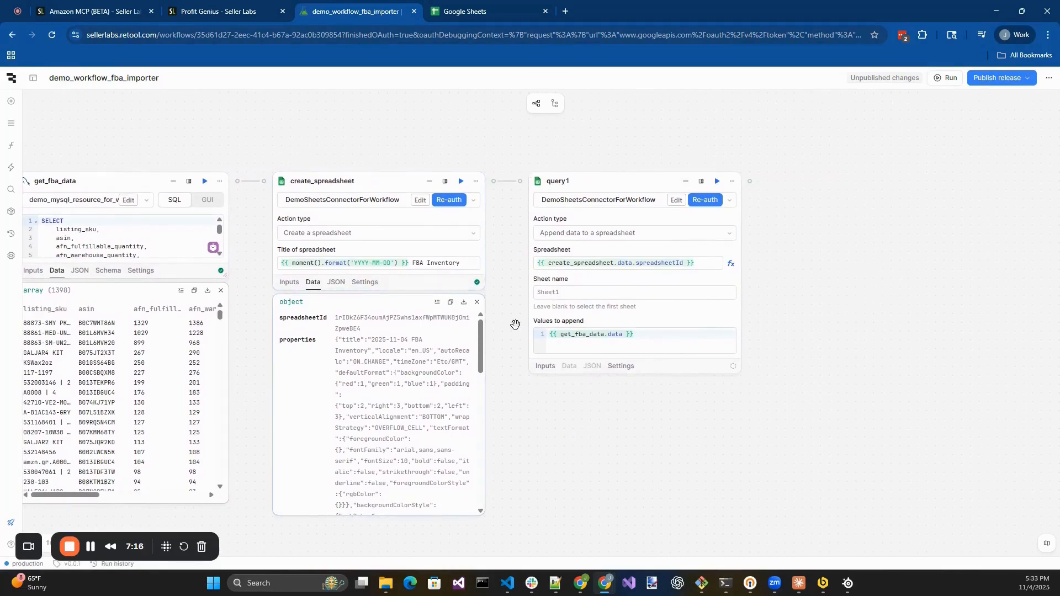
click(718, 182)
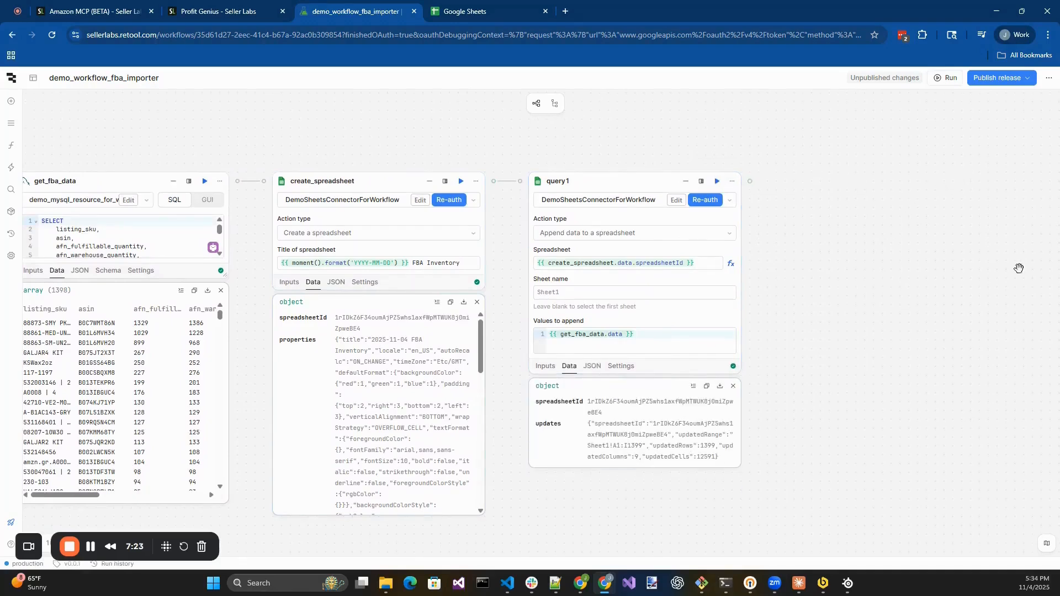
Step: Switch to Google Sheets, open the 2025-11-04 FBA Inventory spreadsheet and examine the exported inventory rows
click(463, 5)
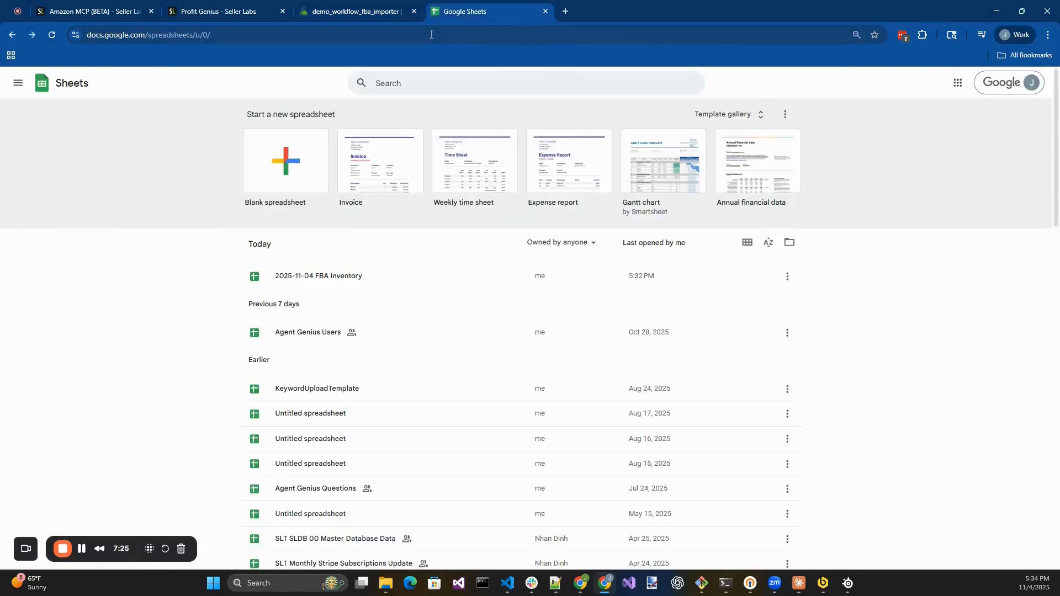
click(323, 281)
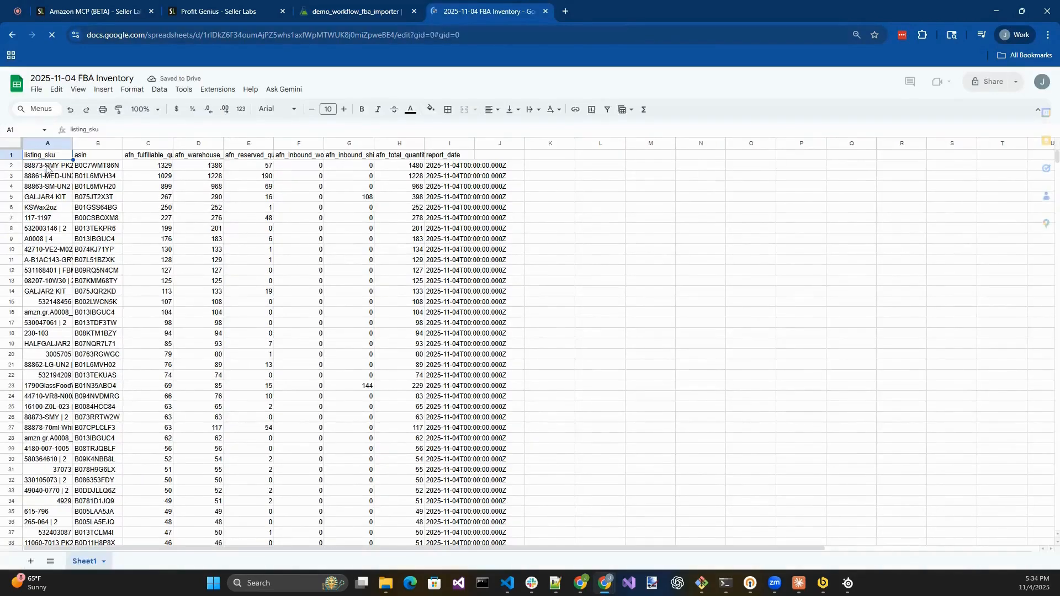
scroll(83, 224, down, 5)
scroll(83, 226, up, 4)
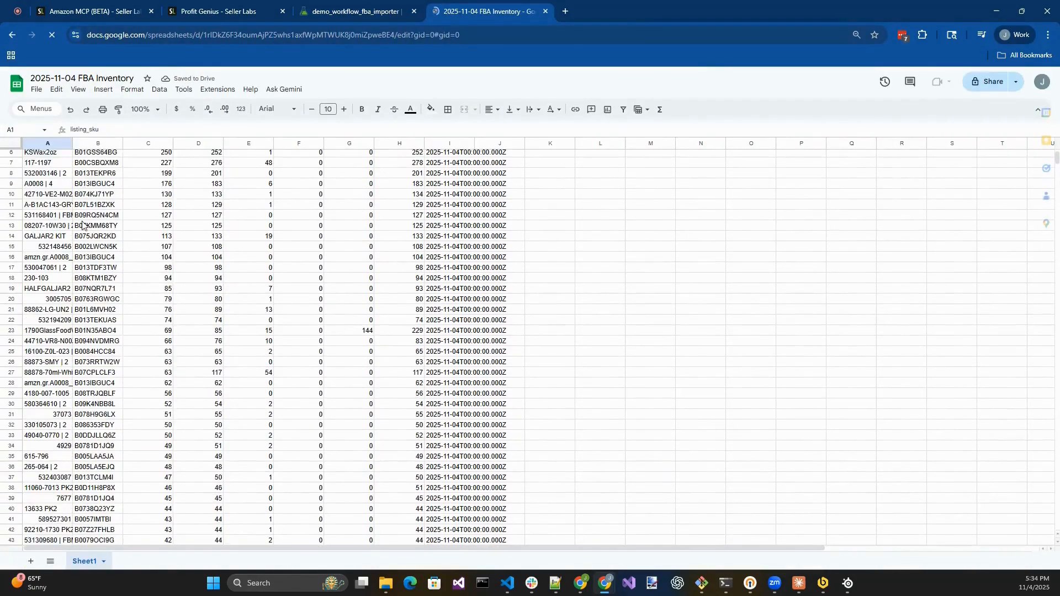
scroll(82, 224, up, 1)
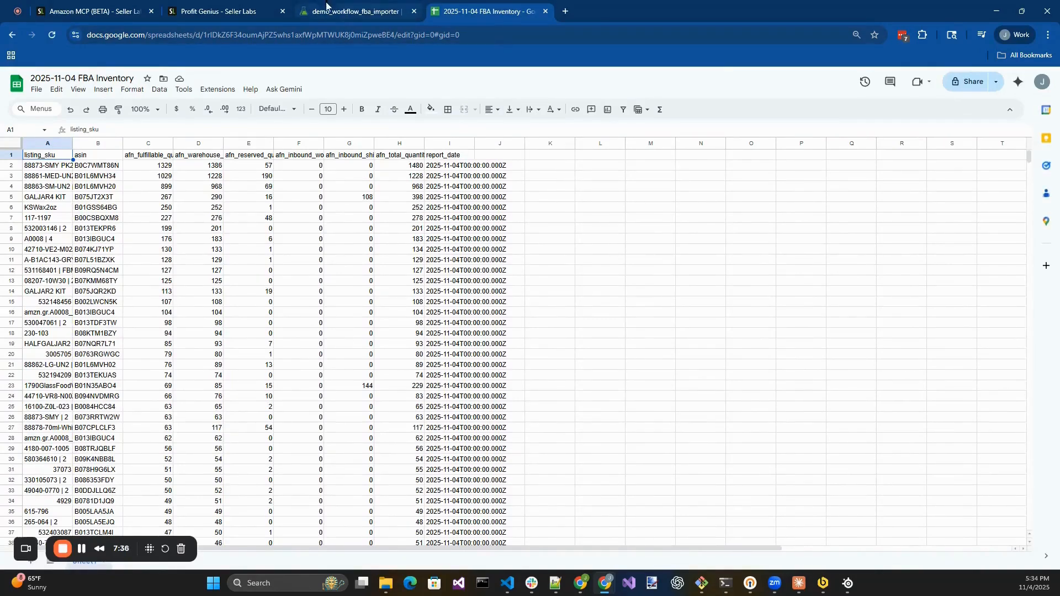
Step: Return to the Retool workflow, set the start trigger's schedule to run every week and save the changes
click(343, 11)
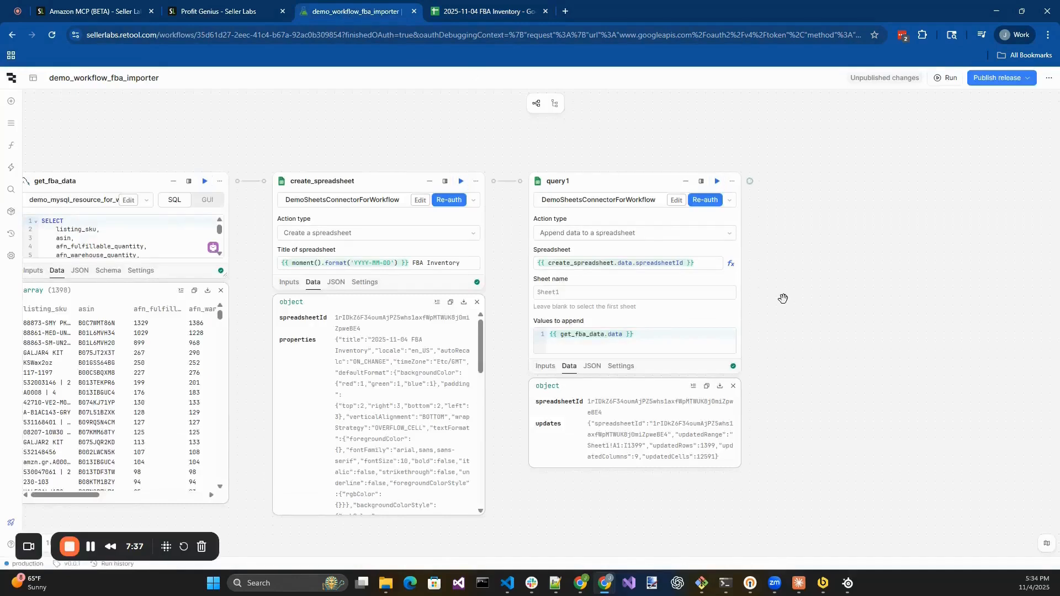
drag(820, 280, 867, 281)
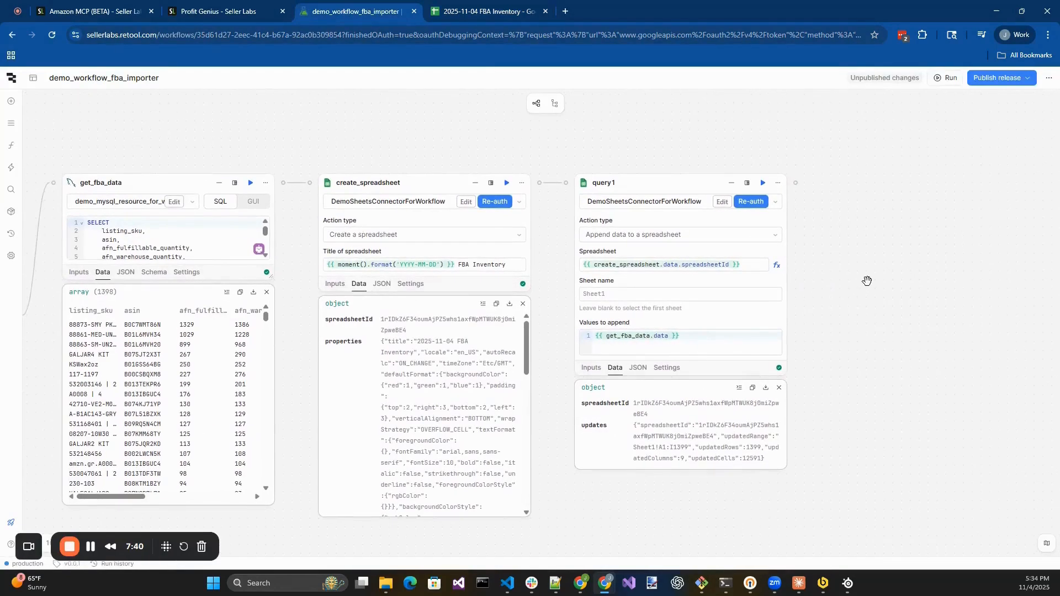
drag(293, 153, 444, 158)
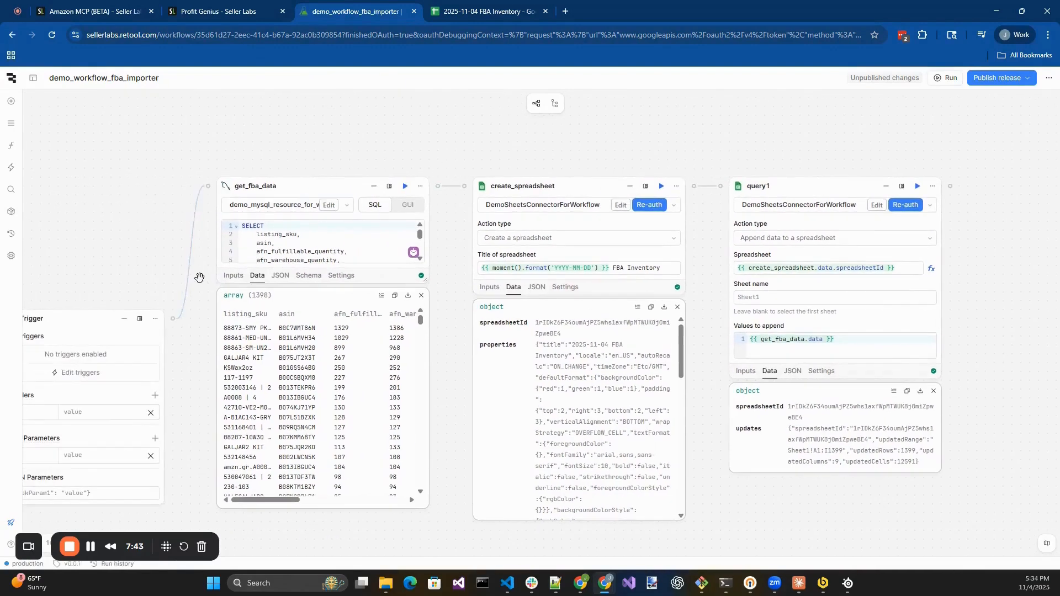
drag(91, 232, 292, 190)
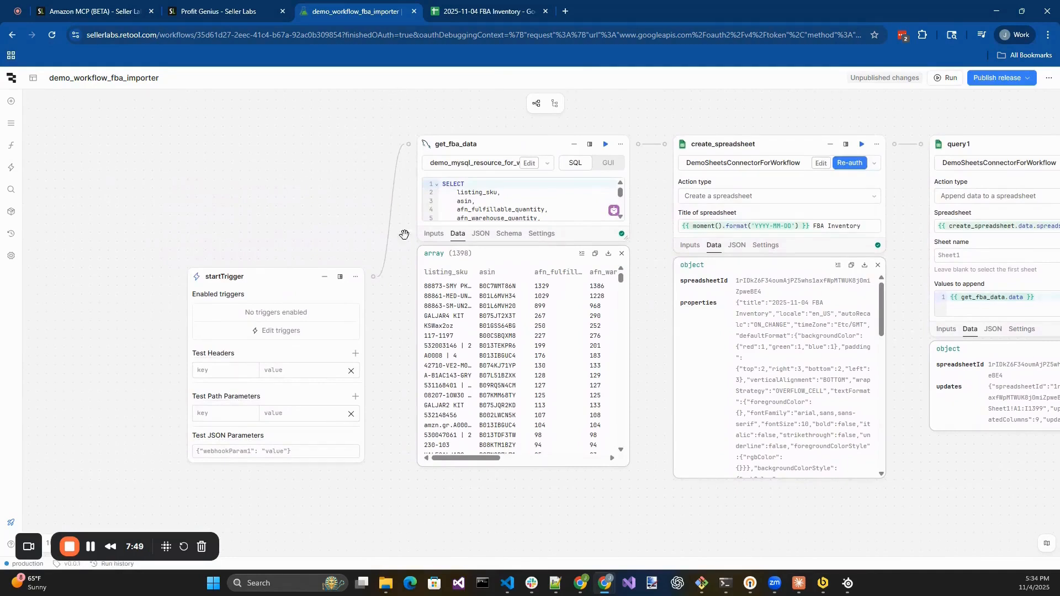
click(281, 331)
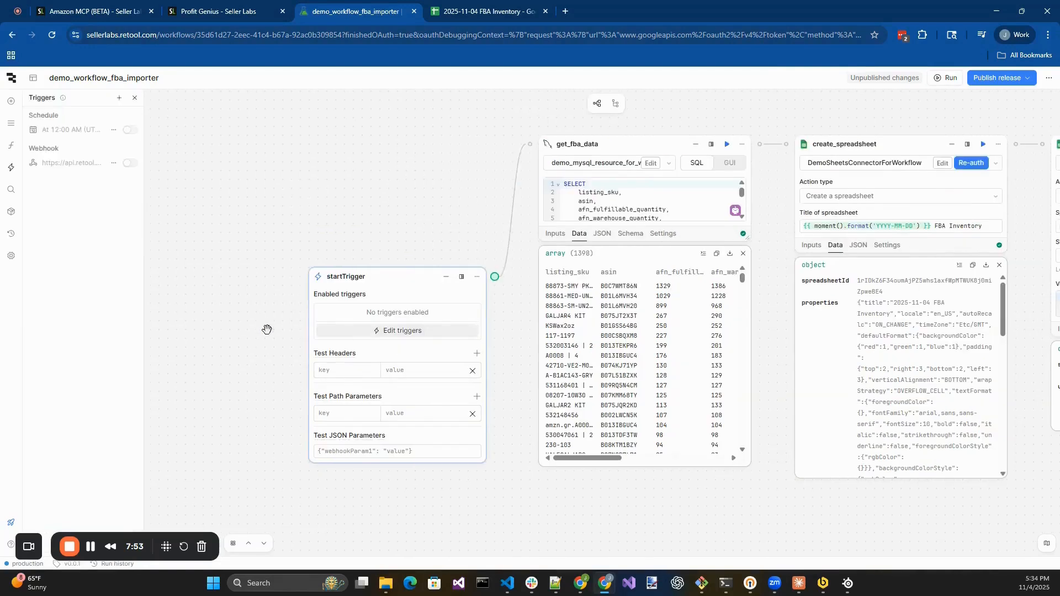
click(50, 132)
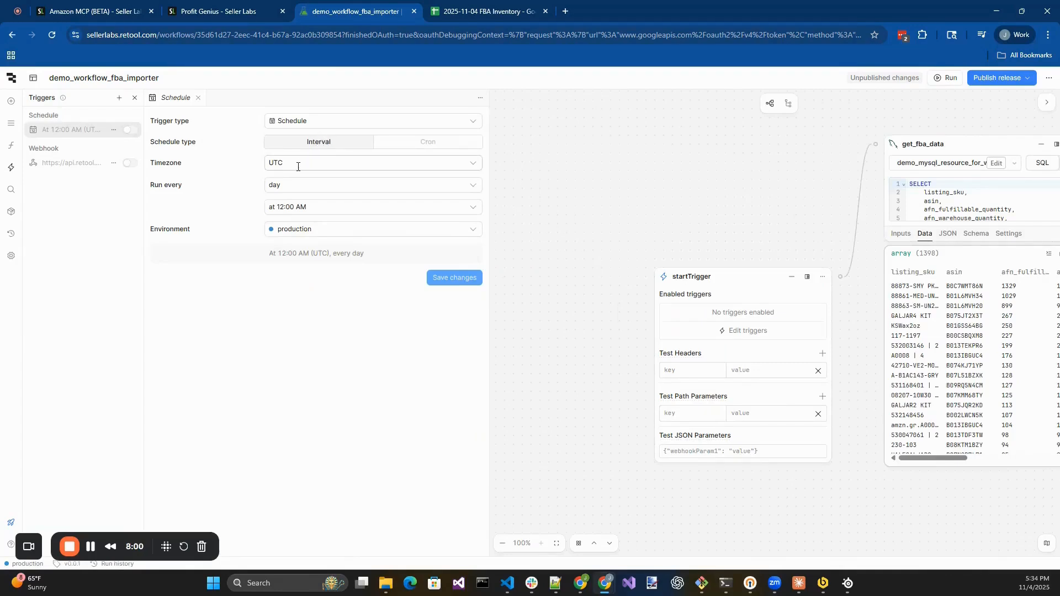
click(297, 184)
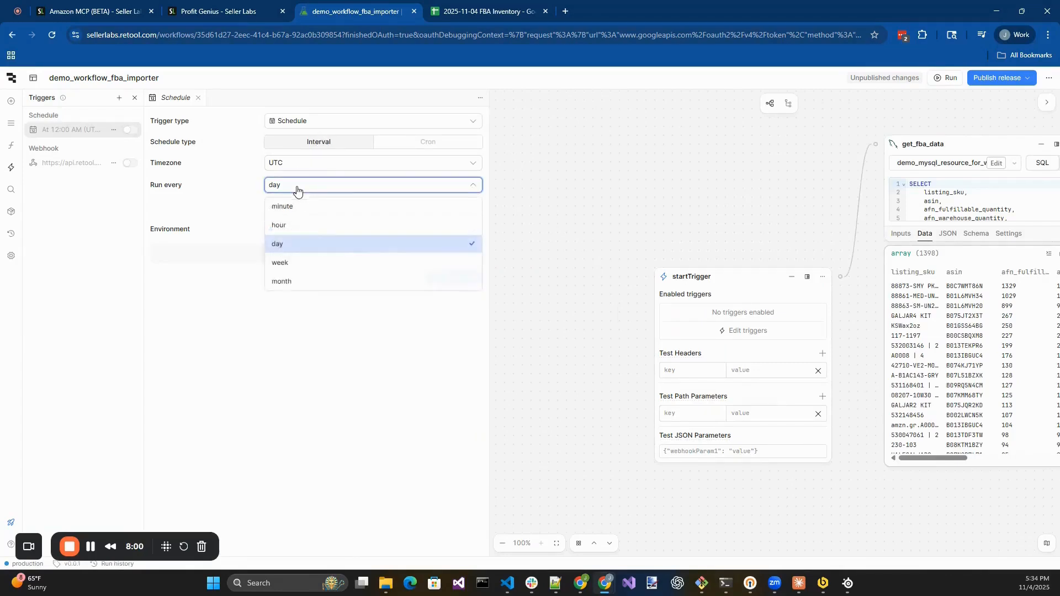
click(301, 264)
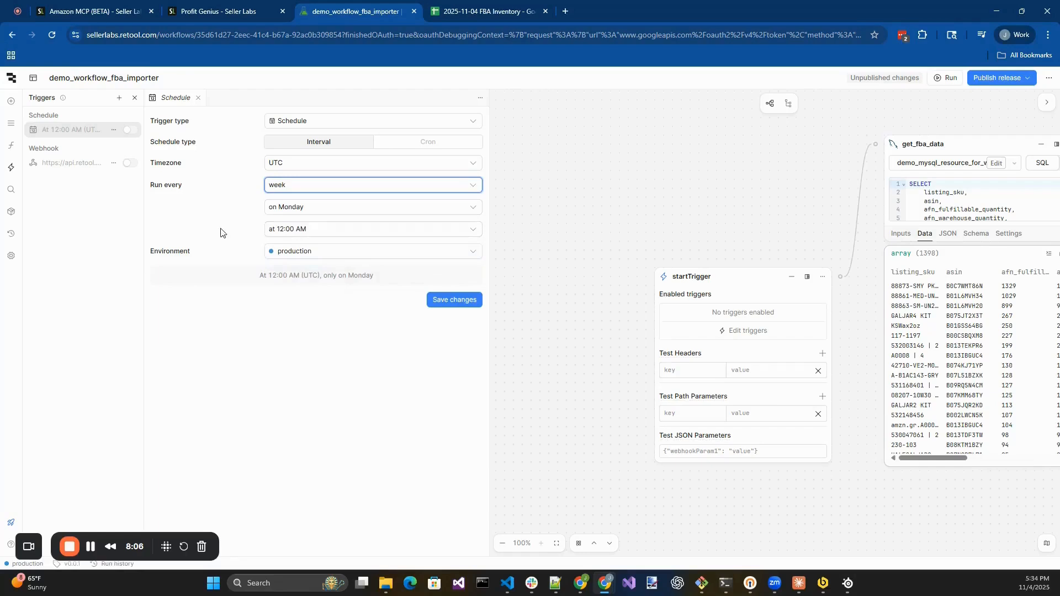
click(450, 305)
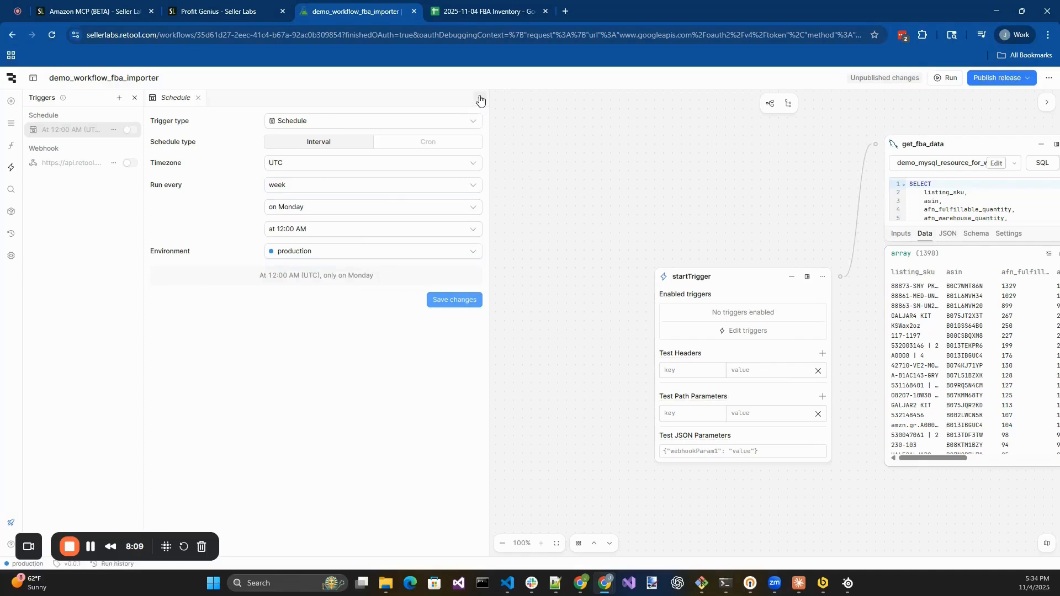
Step: Enable the workflow's schedule trigger
drag(652, 152, 476, 152)
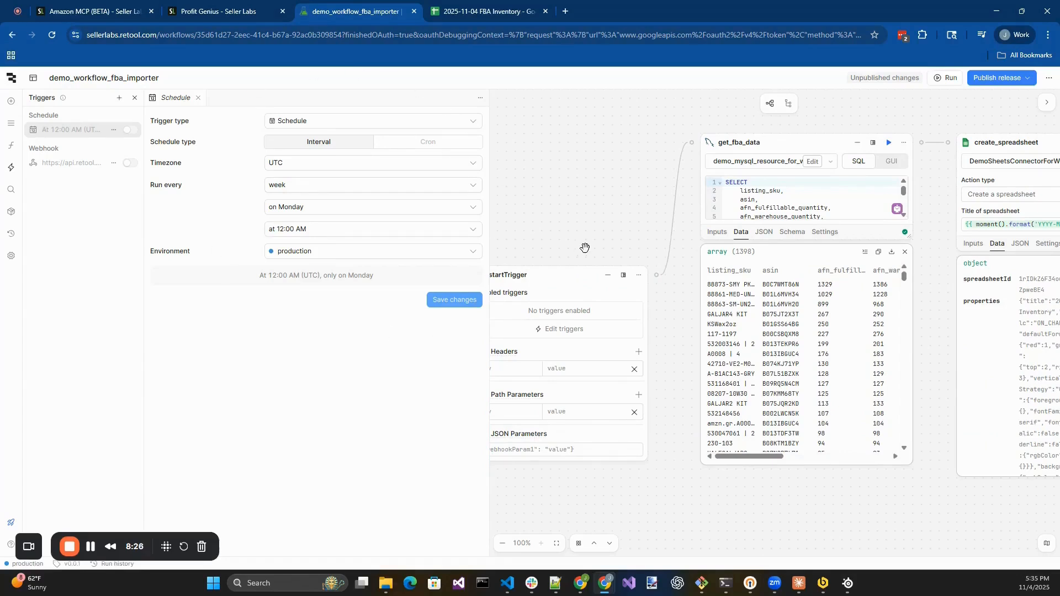
click(130, 130)
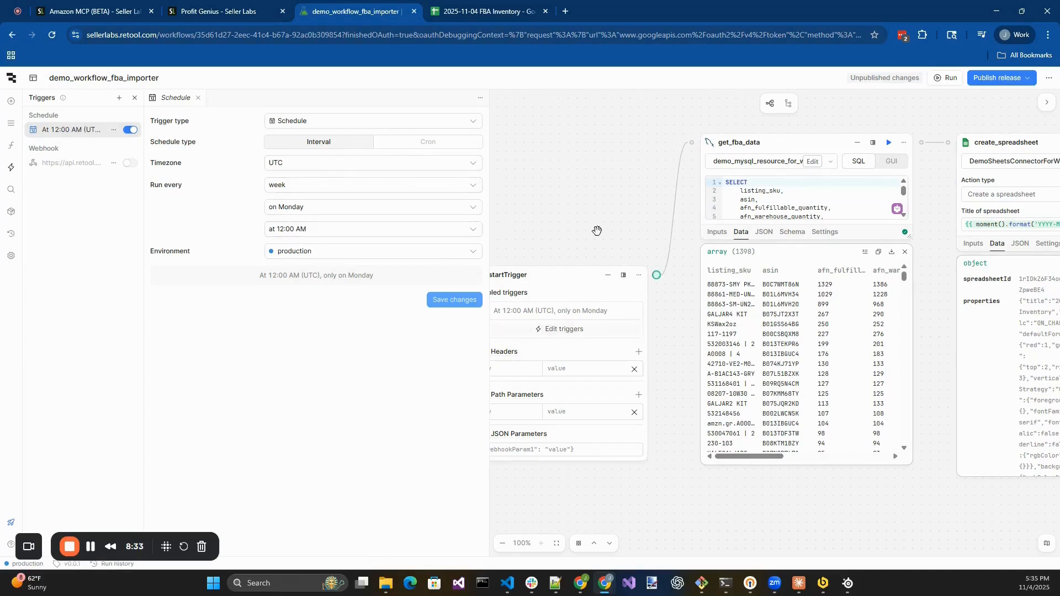
click(481, 100)
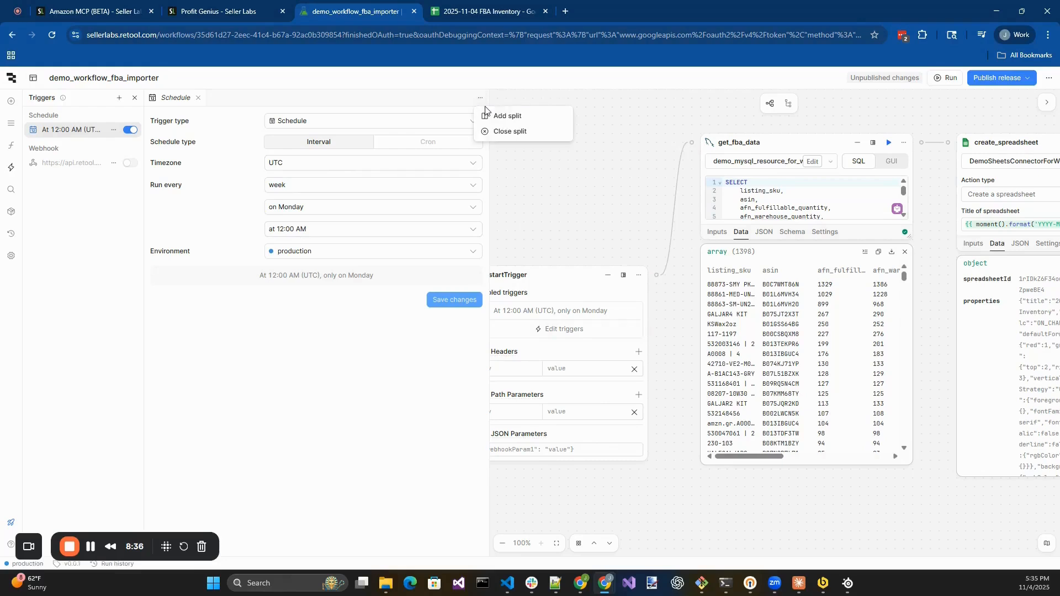
click(589, 215)
click(749, 208)
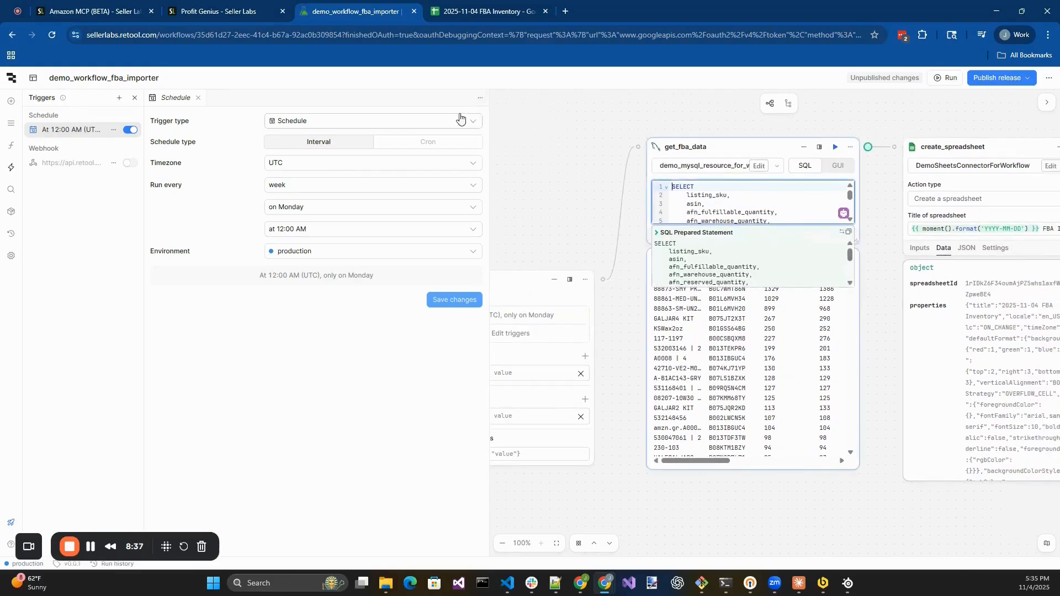
Step: Close the schedule trigger's settings and look over the get_fba_data, create_spreadsheet and query1 blocks
click(477, 99)
click(491, 133)
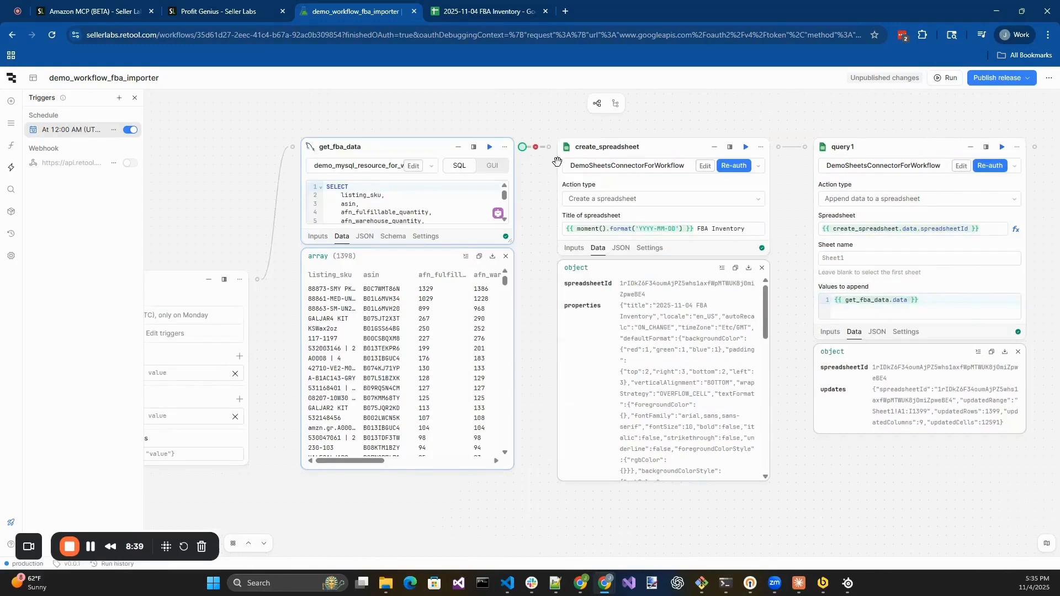
click(824, 231)
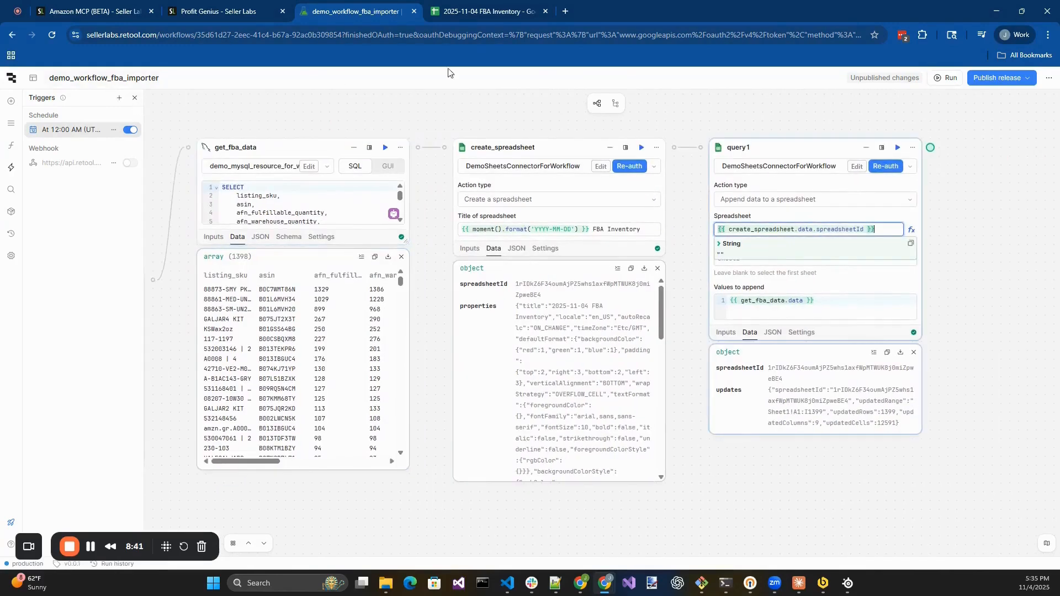
Step: Switch to Google Sheets, go to the spreadsheet list and remove the 2025-11-04 FBA Inventory spreadsheet
click(490, 12)
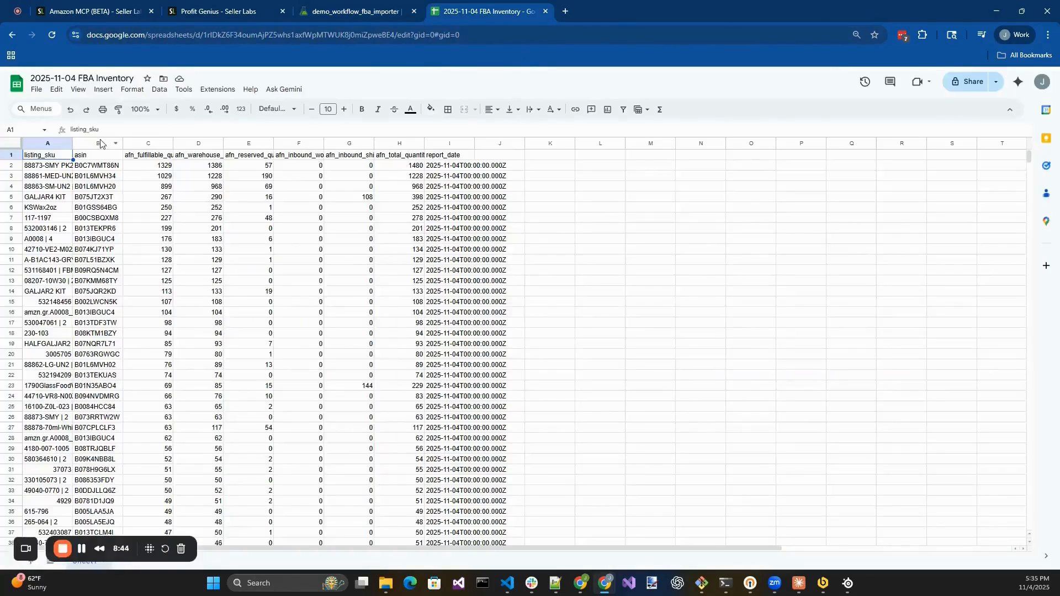
key(alt+Left)
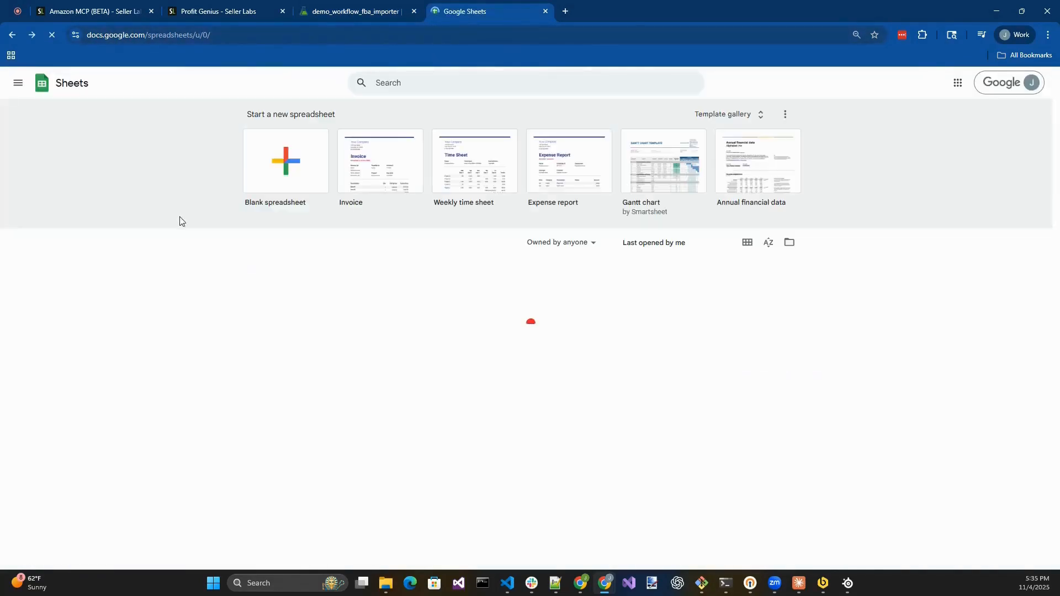
click(796, 281)
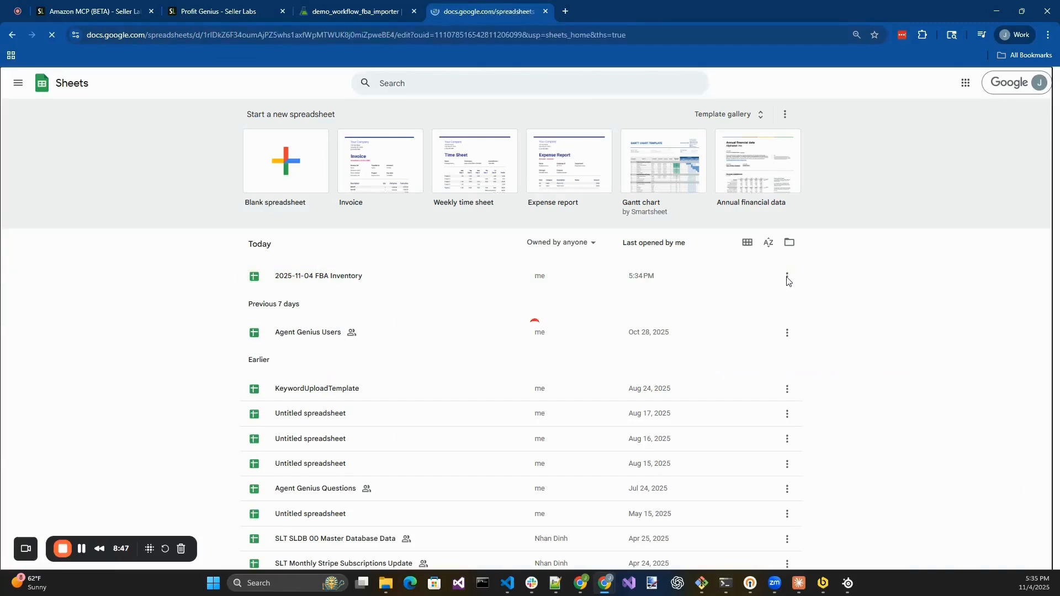
drag(768, 273, 791, 272)
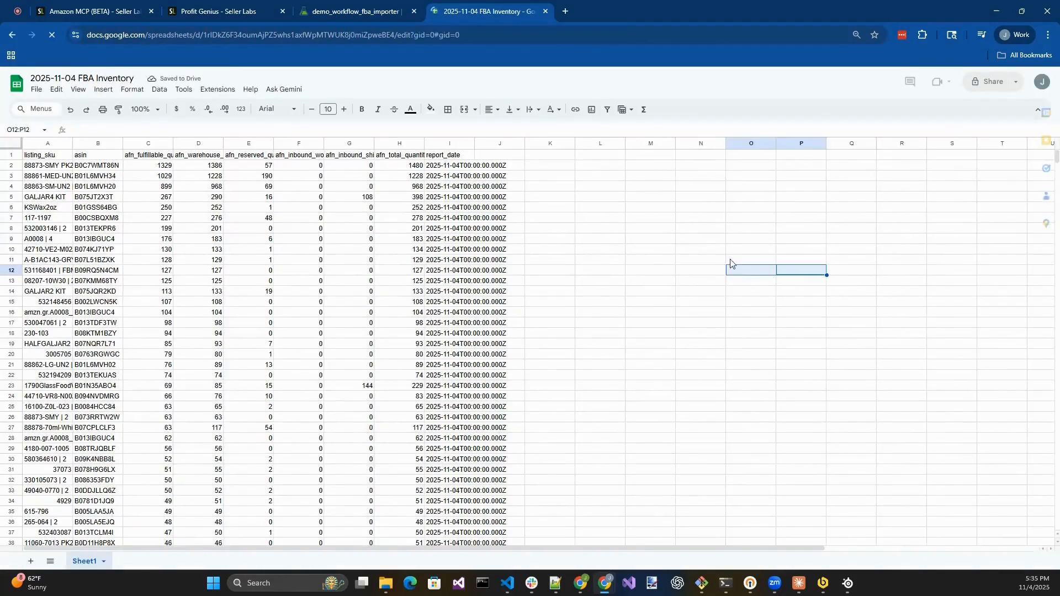
key(alt+Left)
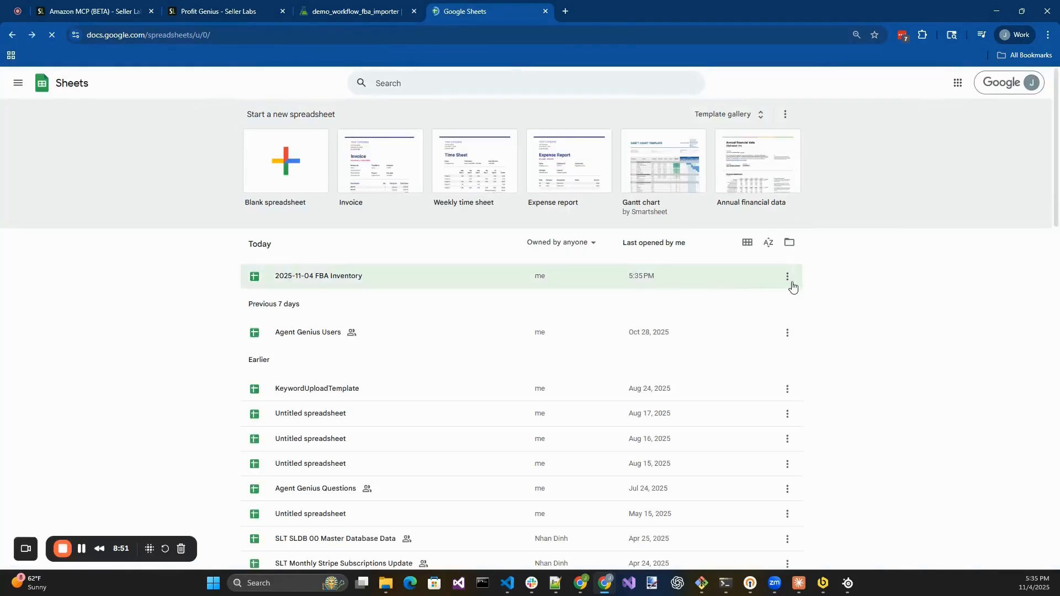
click(790, 279)
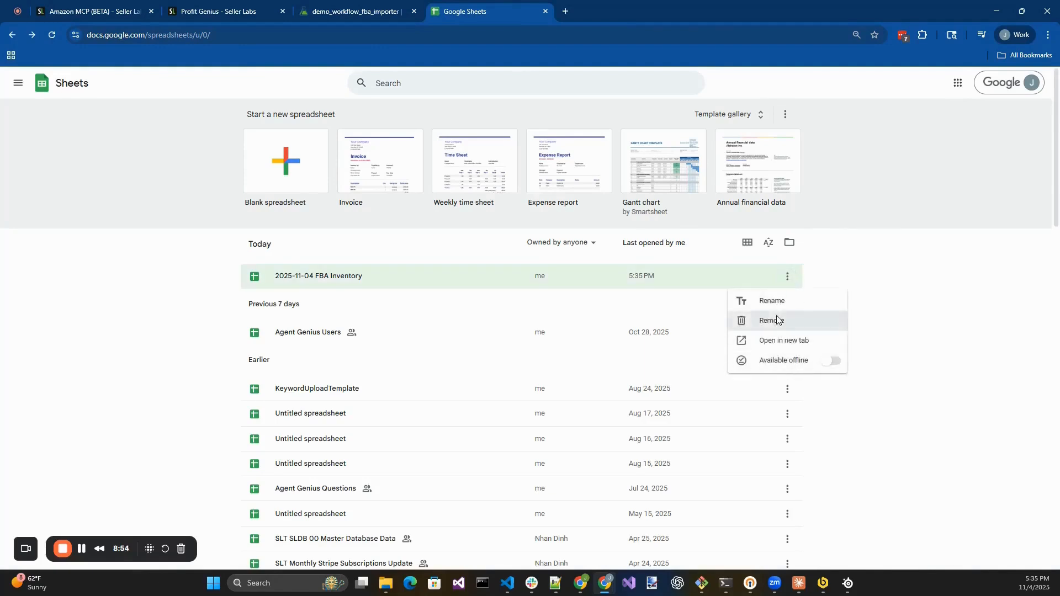
click(777, 320)
click(639, 365)
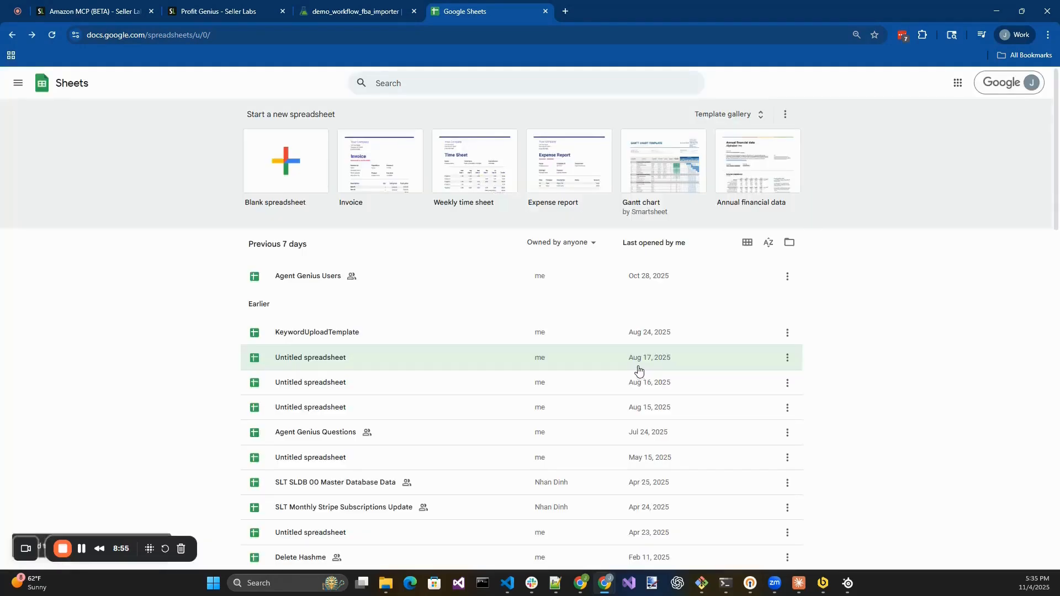
Step: Return to the Retool workflow and run the entire workflow
click(360, 14)
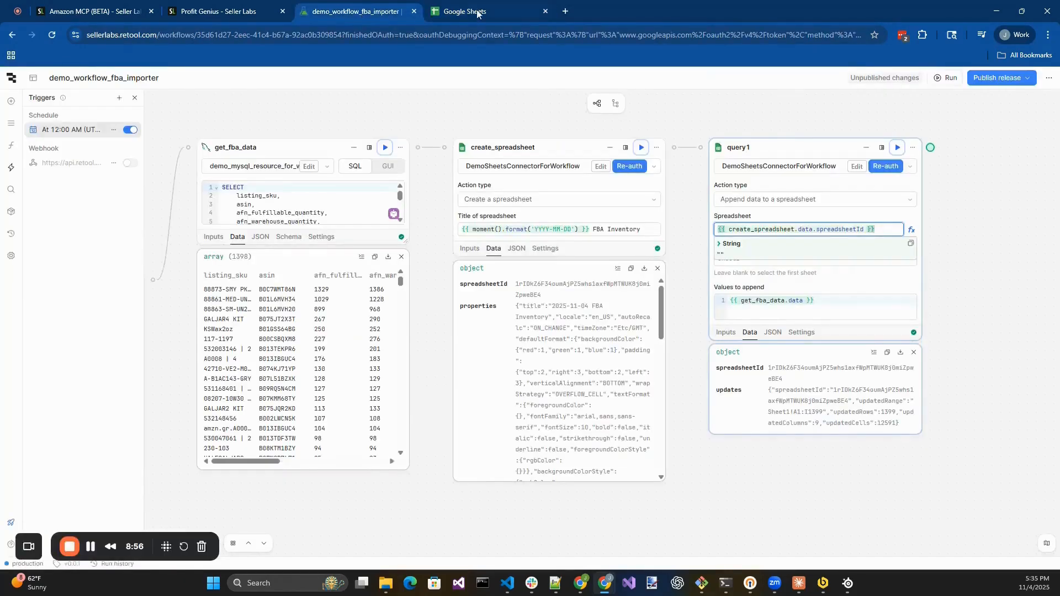
click(949, 78)
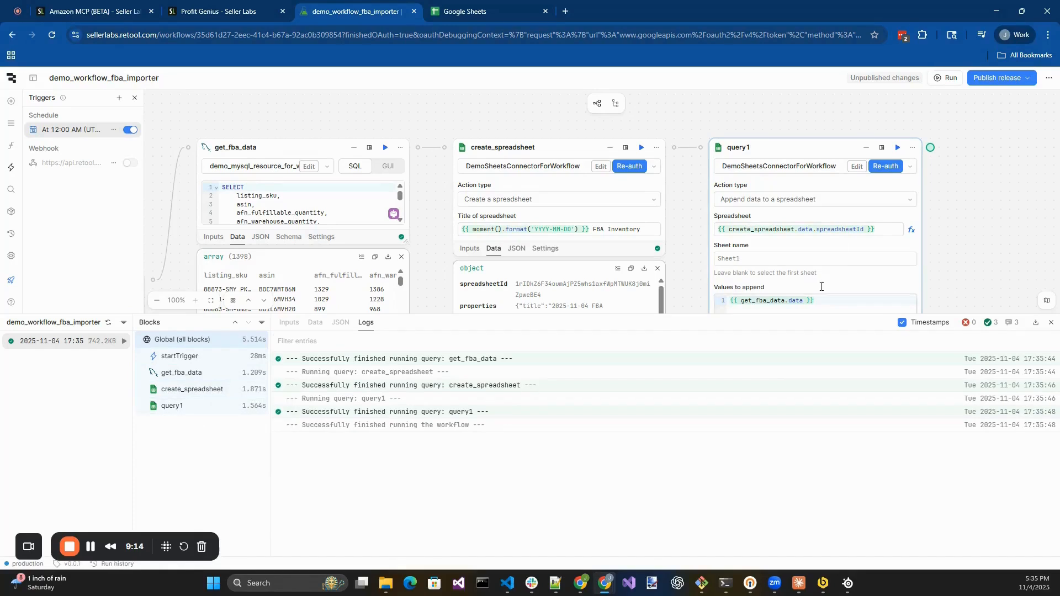
Step: Rename the query1 block as populate_spreadsheet
click(740, 149)
text(populate_spreadsheet)
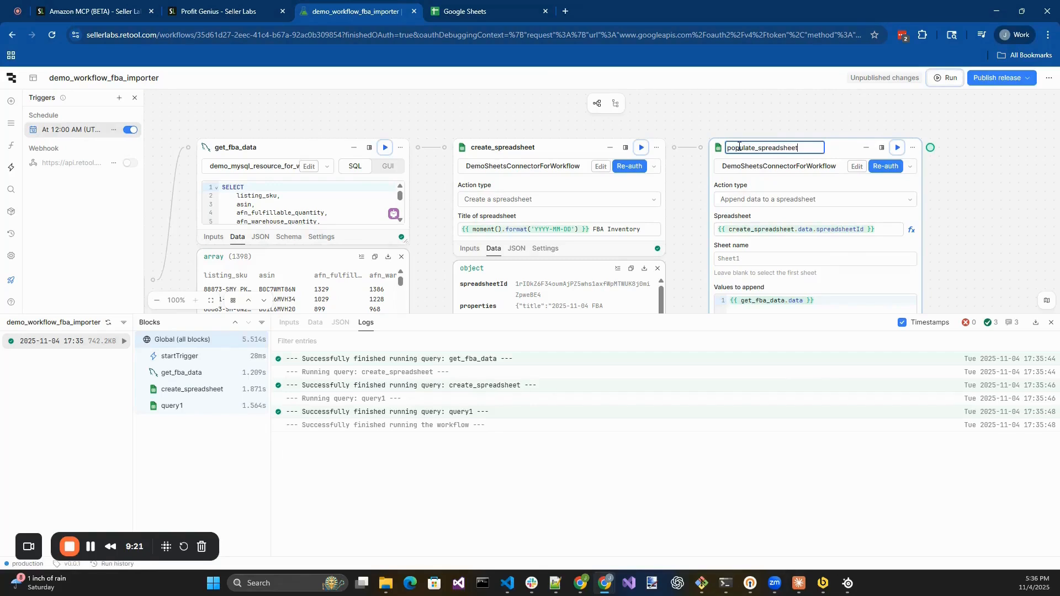
key(Return)
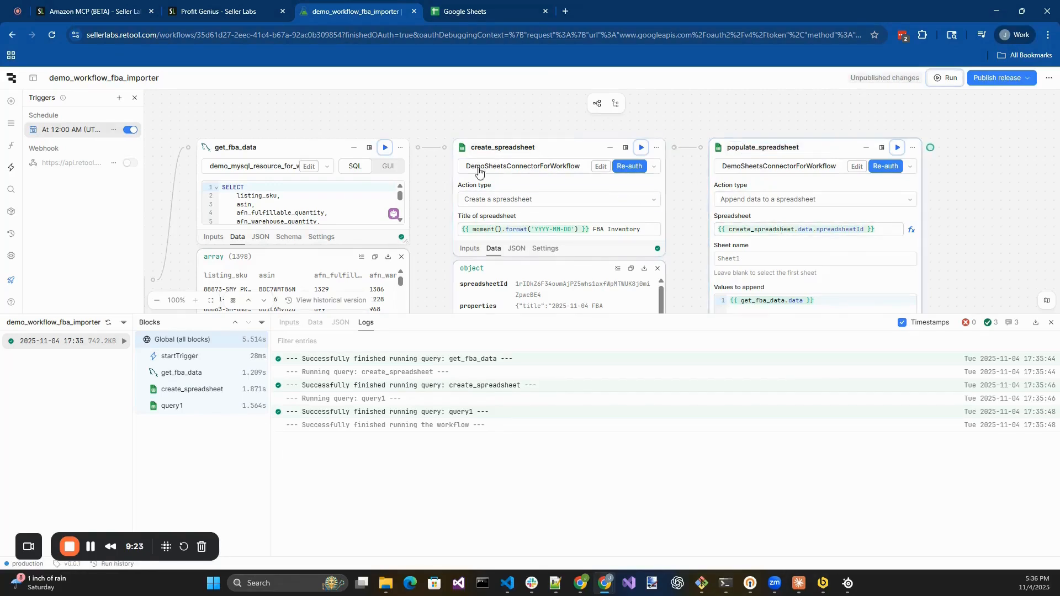
Step: Rename the create_spreadsheet block as create_spreadsheet2 and check the spreadsheet reference in the populate_spreadsheet block
double_click(522, 147)
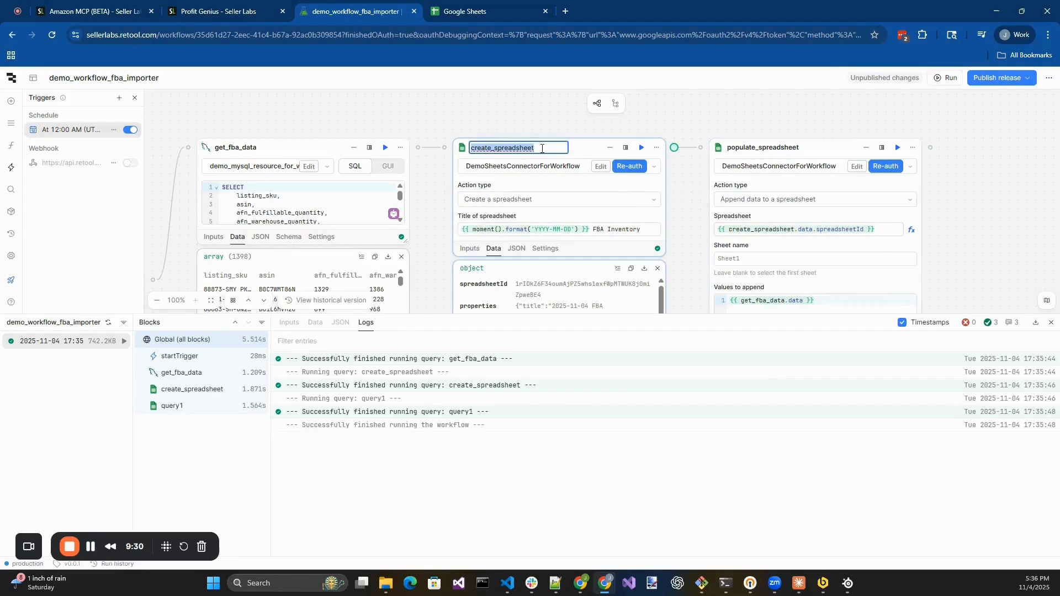
click(542, 148)
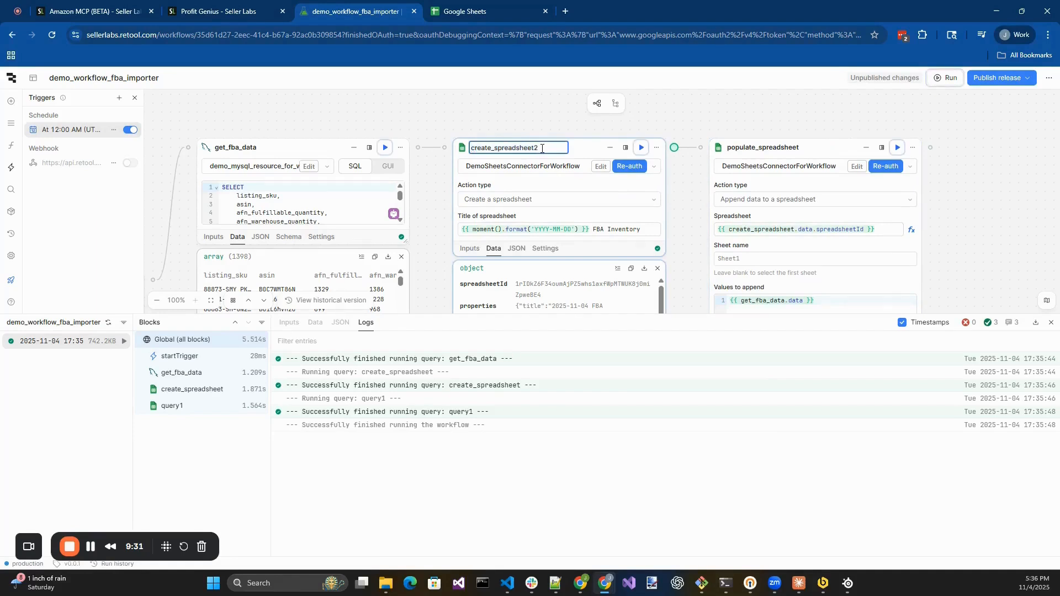
key(Return)
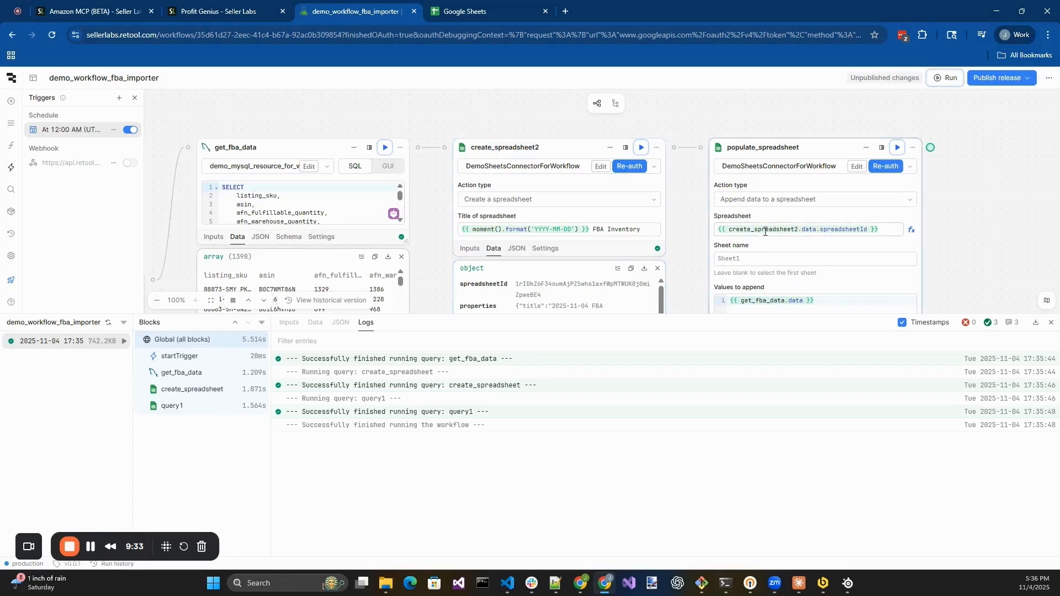
drag(797, 228, 739, 232)
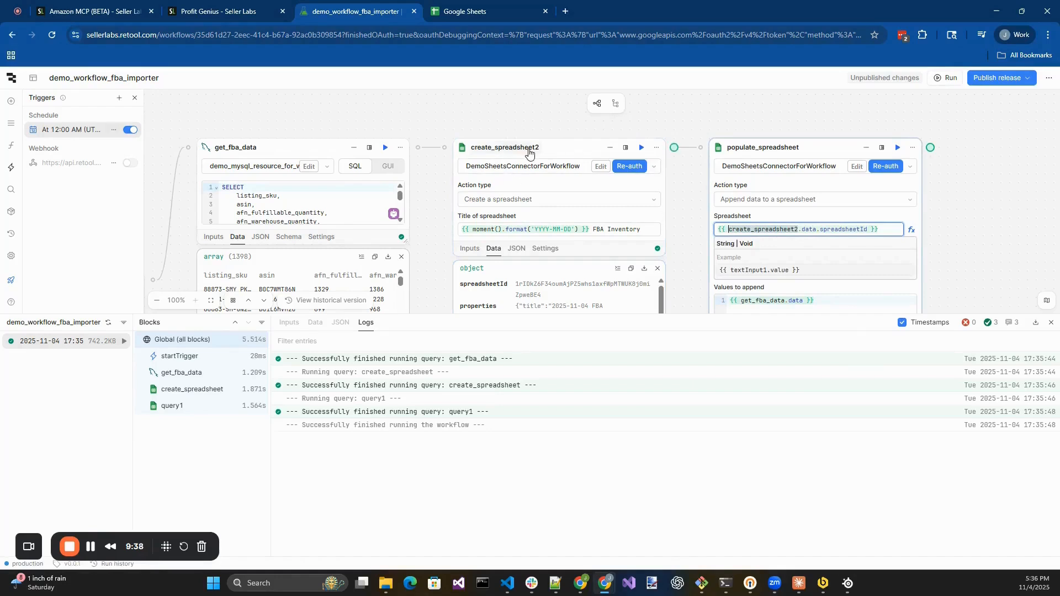
Step: Restore the block's name to create_spreadsheet and check the spreadsheet reference in the populate_spreadsheet block again
double_click(530, 148)
click(547, 149)
key(Return)
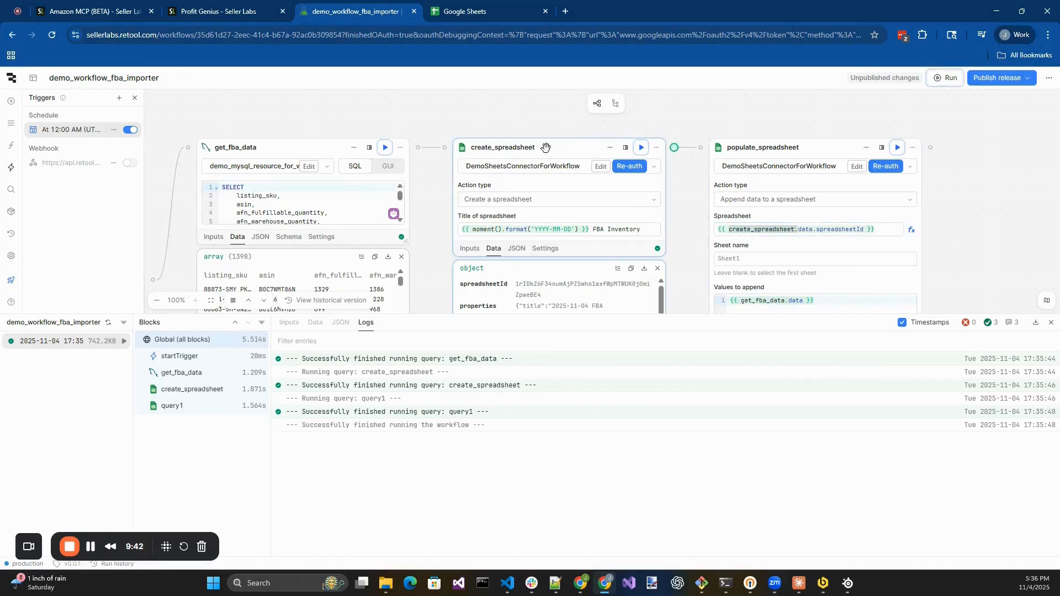
click(780, 229)
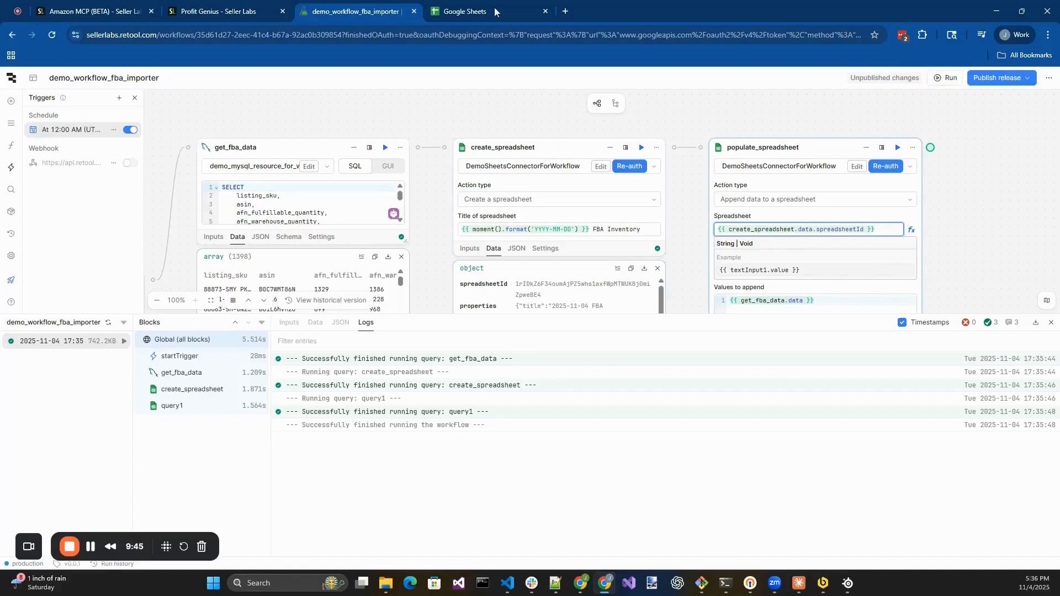
Step: Switch to Google Sheets and open the newly generated 2025-11-04 FBA Inventory spreadsheet
click(478, 11)
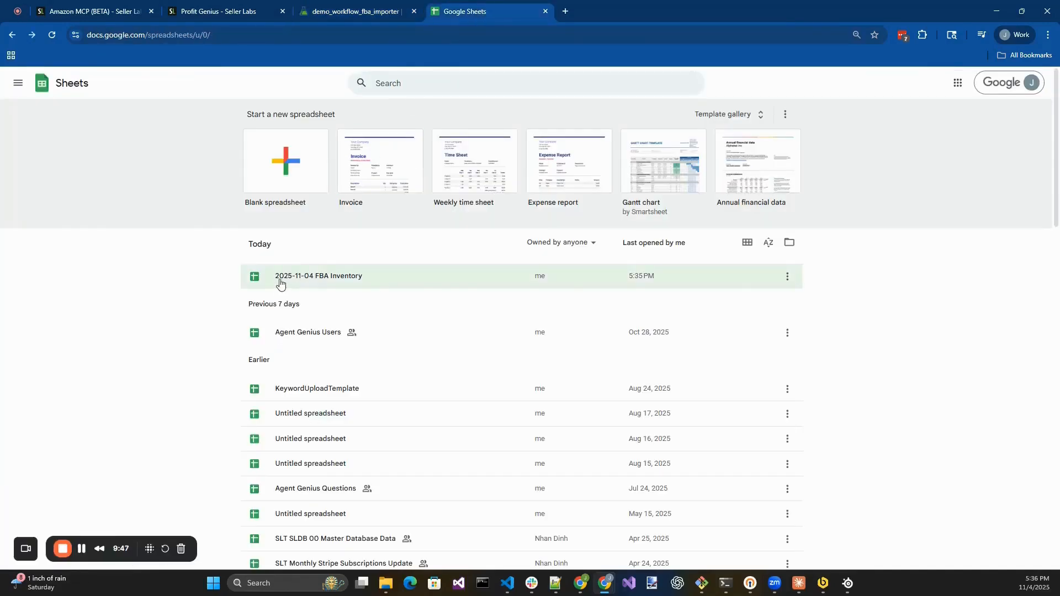
click(333, 284)
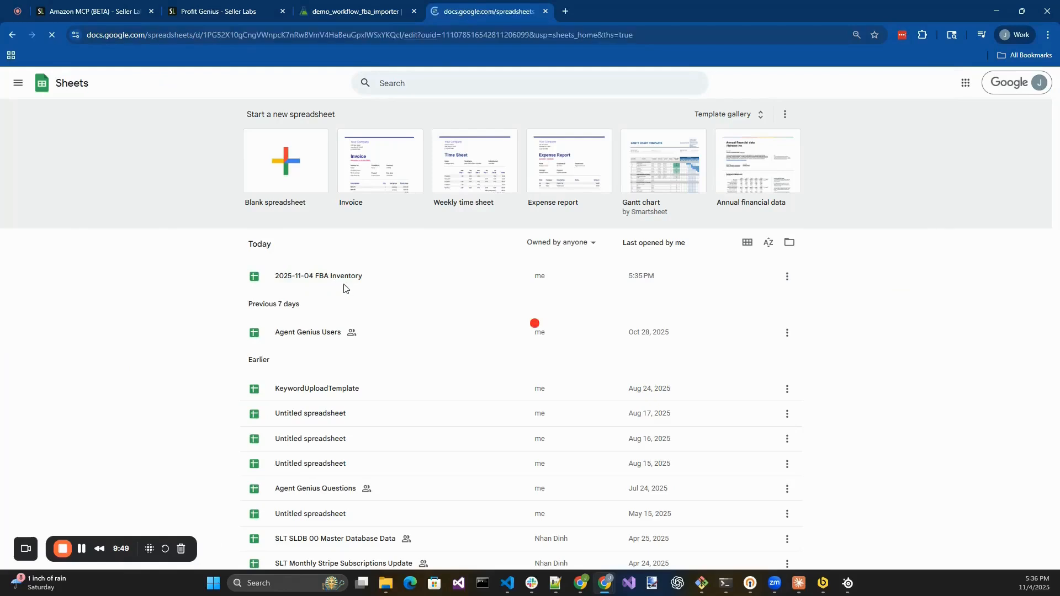